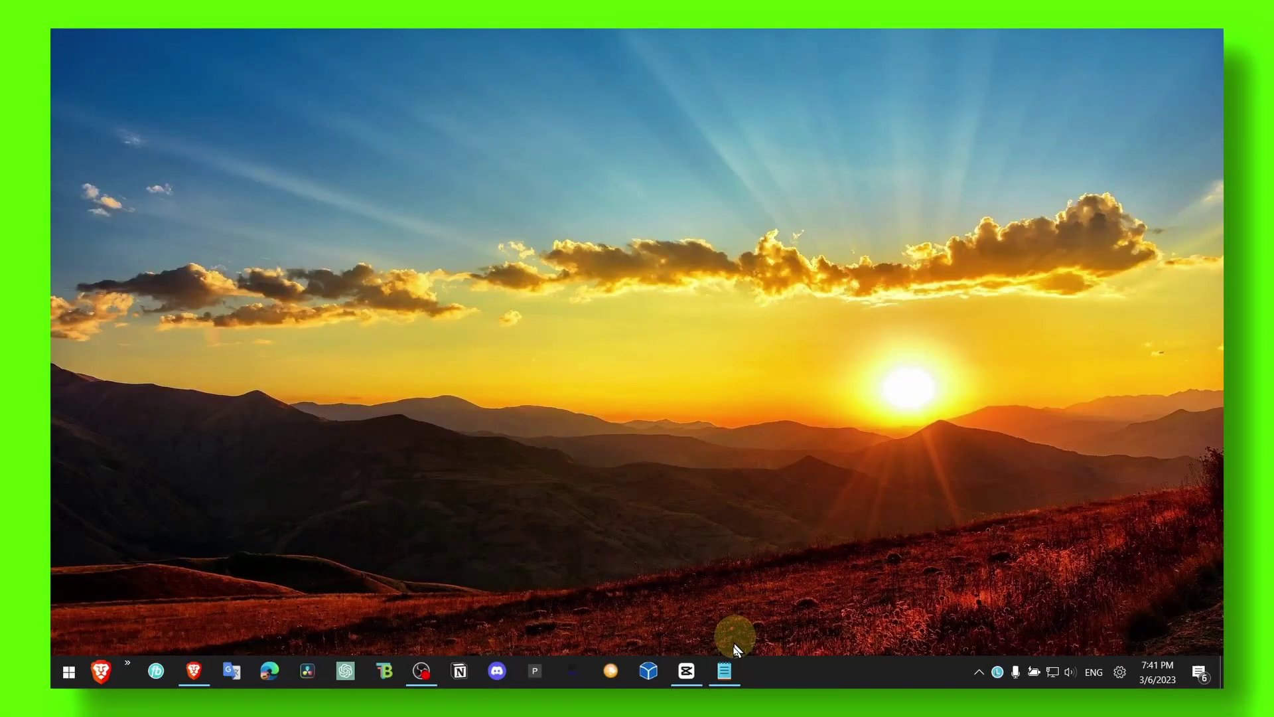
Bring up the Notepad title note and dismiss the already-running warning.
left_click(724, 671)
left_click(648, 671)
left_click(724, 403)
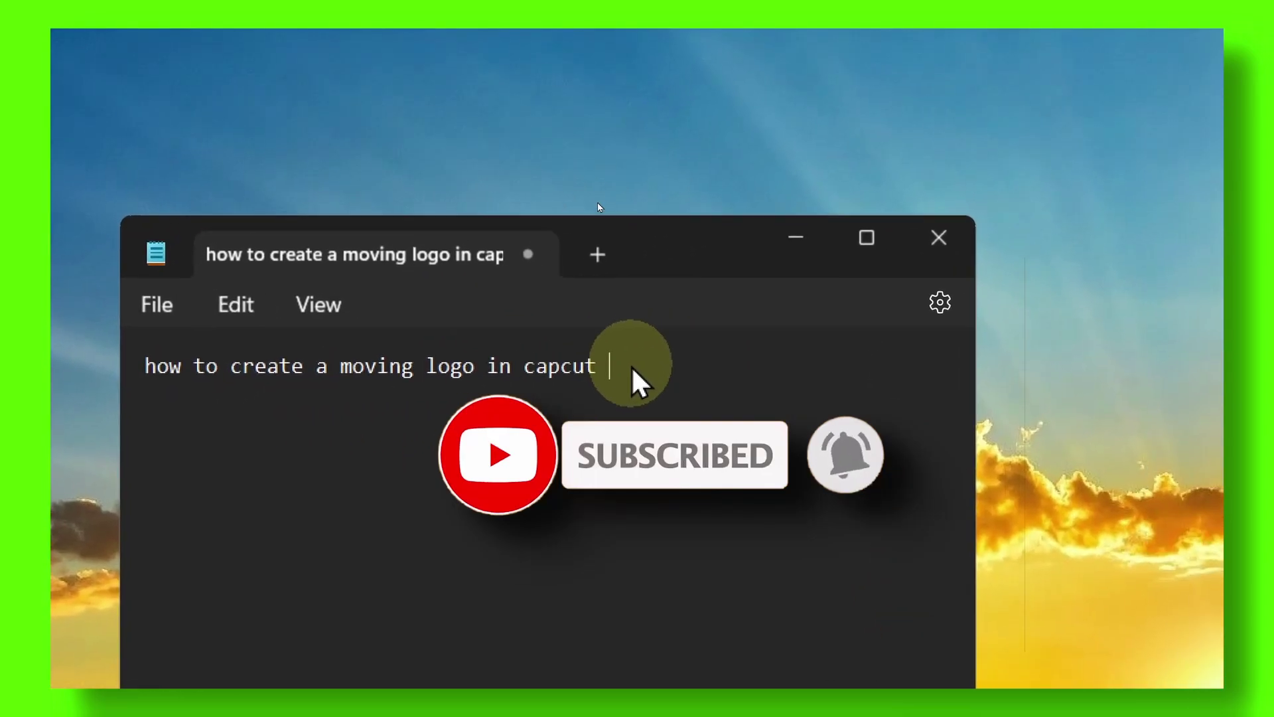
type("pc")
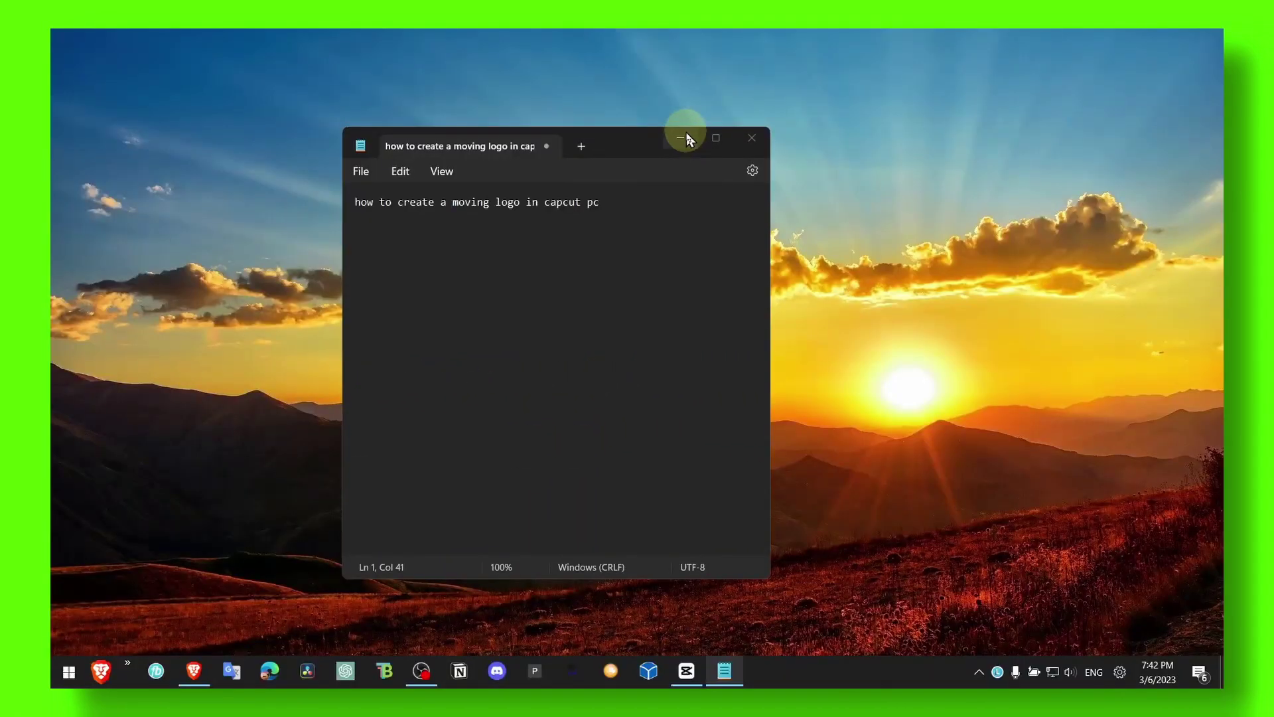
Switch to CapCut and add a red neon ART text effect to the timeline.
left_click(683, 120)
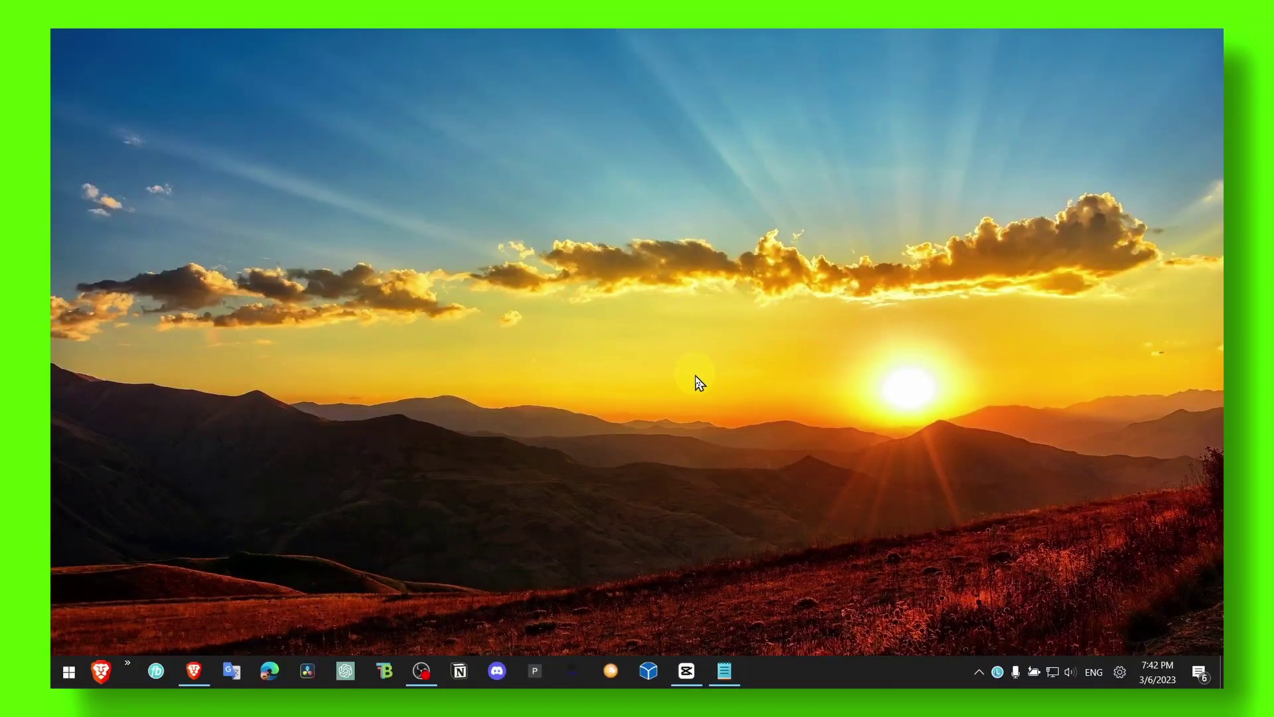
left_click(687, 671)
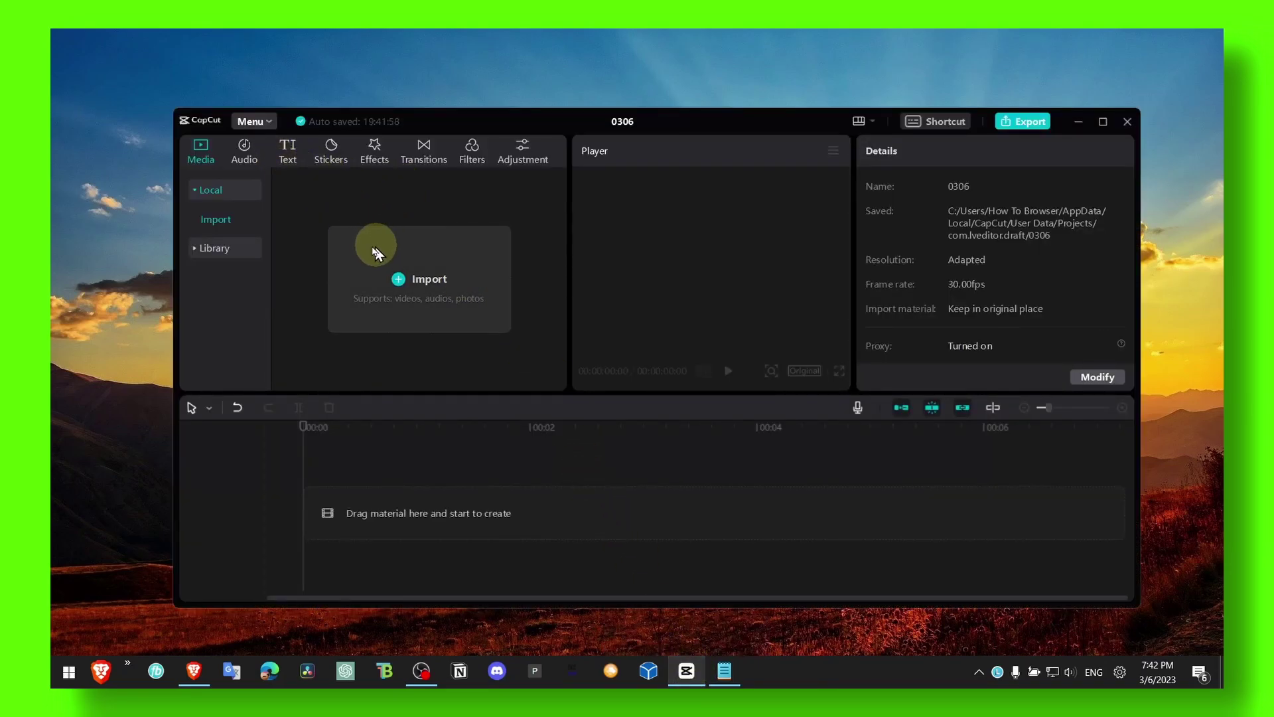
left_click(288, 159)
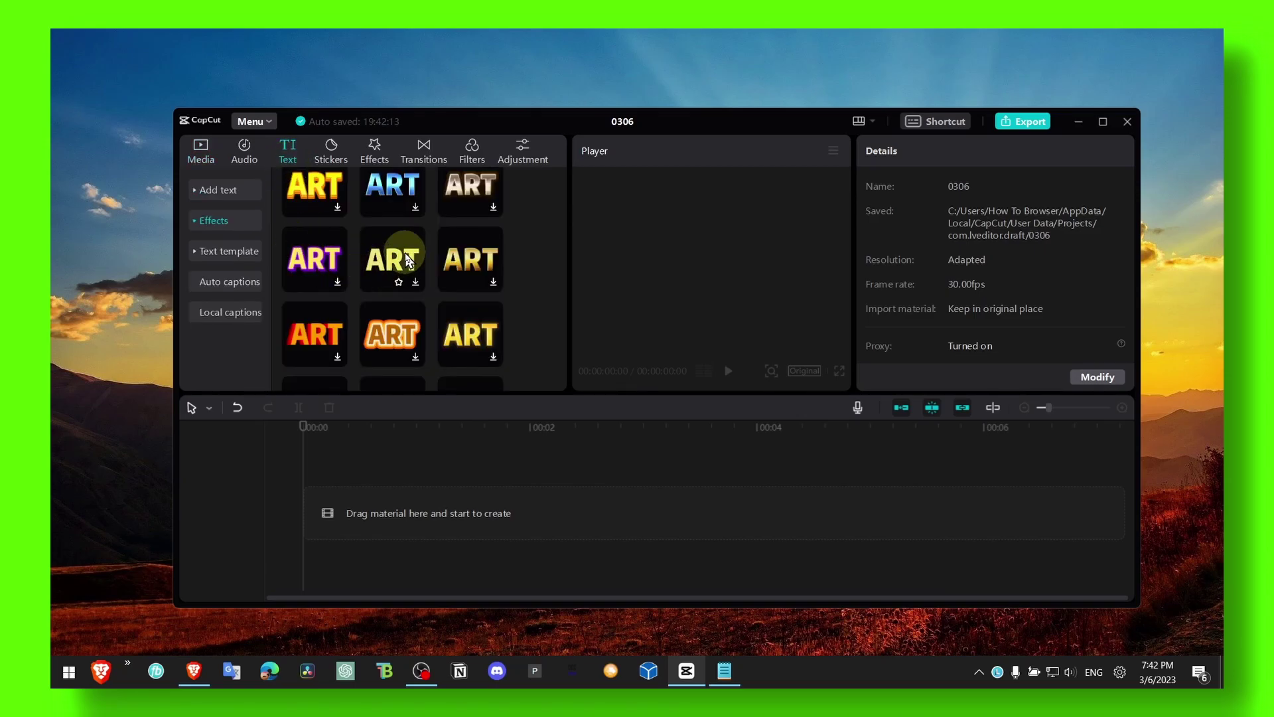
scroll(407, 261, "up", 1)
scroll(411, 260, "down", 2)
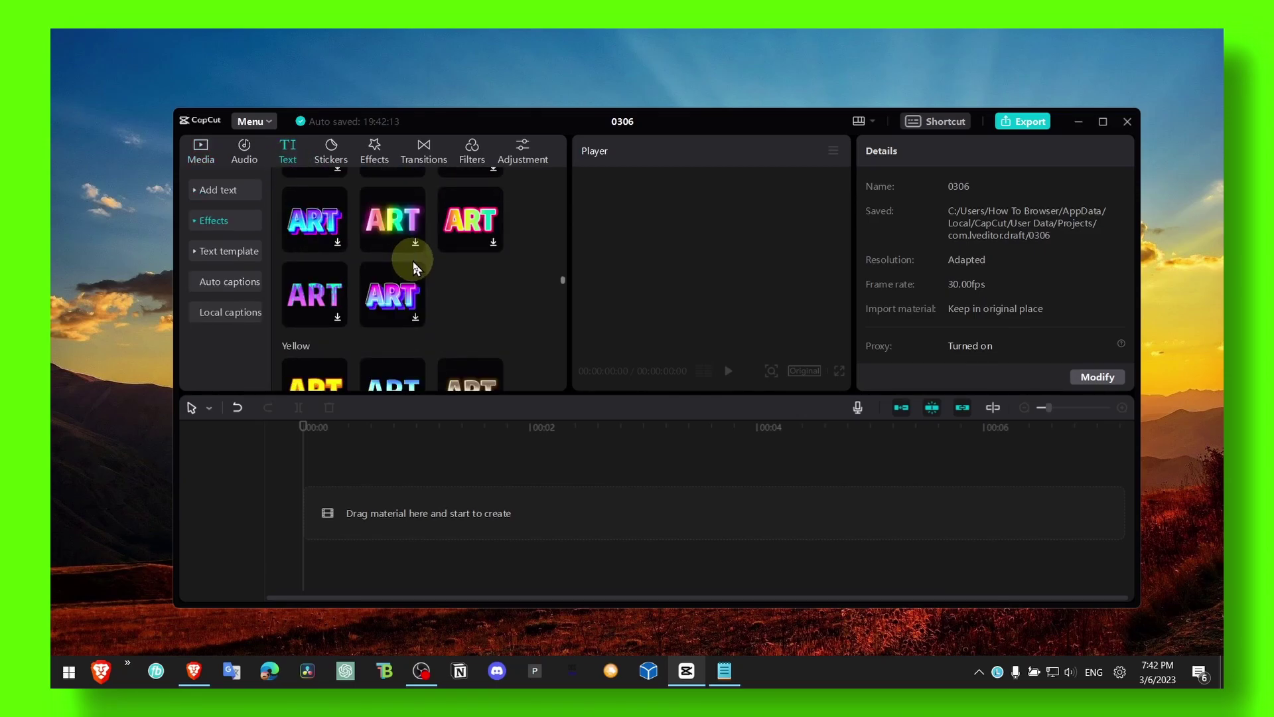
scroll(410, 260, "down", 3)
scroll(416, 266, "up", 2)
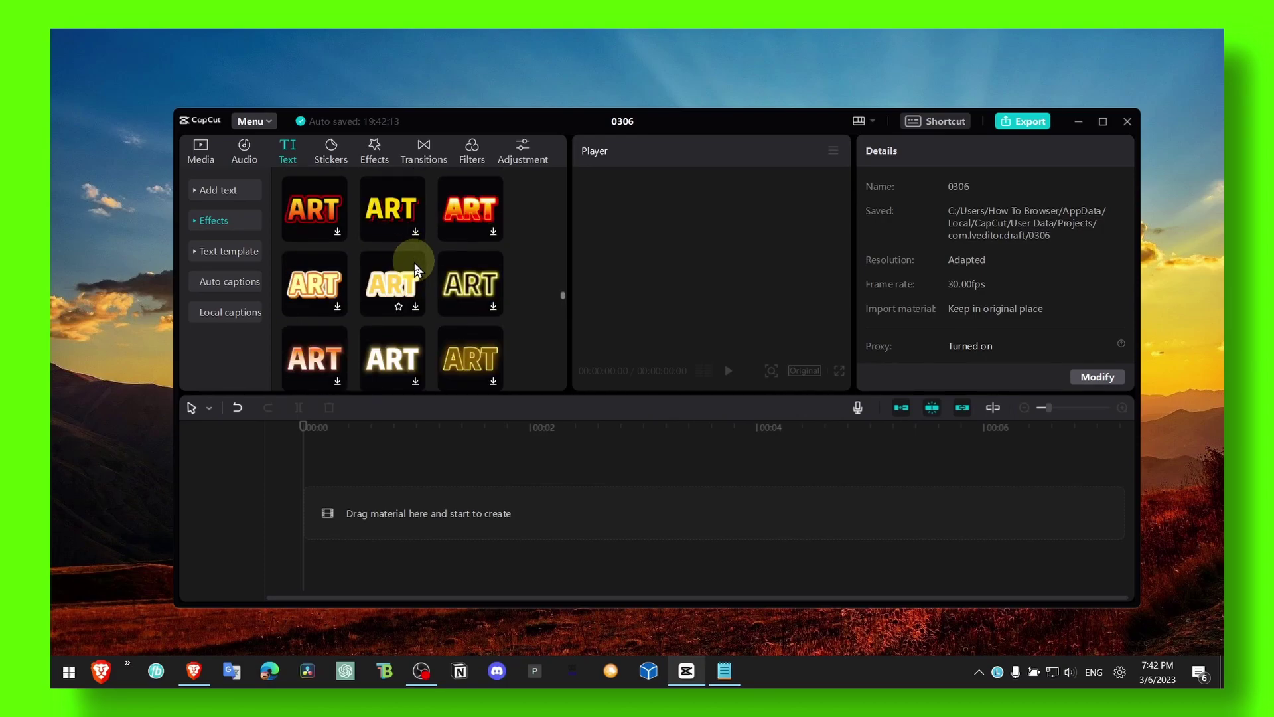
scroll(416, 267, "down", 2)
scroll(416, 267, "down", 1)
scroll(417, 266, "down", 2)
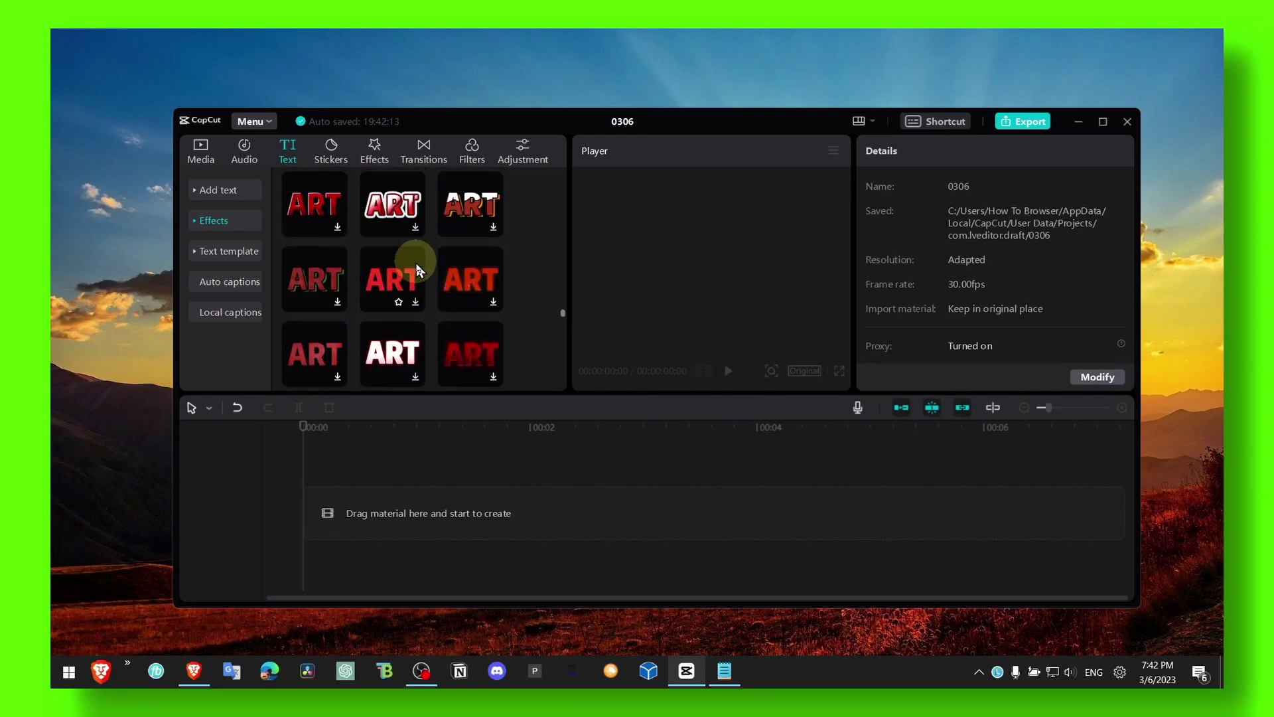
scroll(416, 267, "down", 1)
scroll(416, 267, "down", 1)
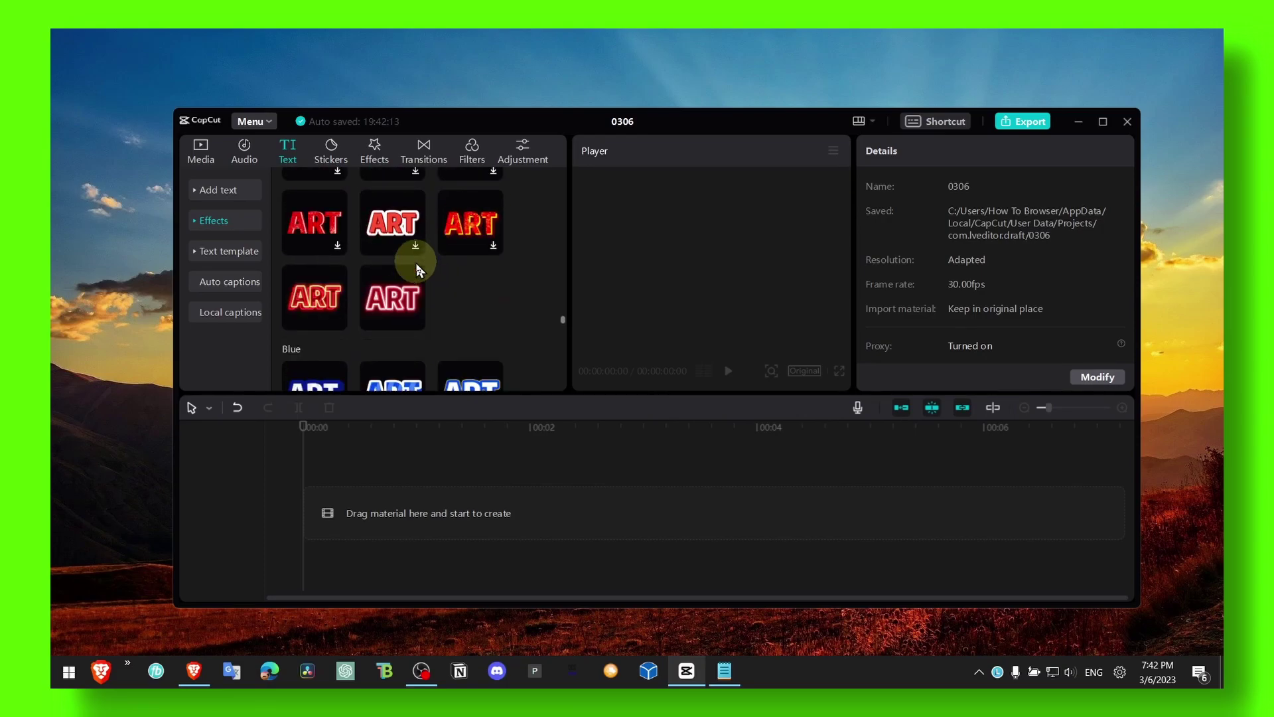
left_click(315, 298)
left_click(339, 321)
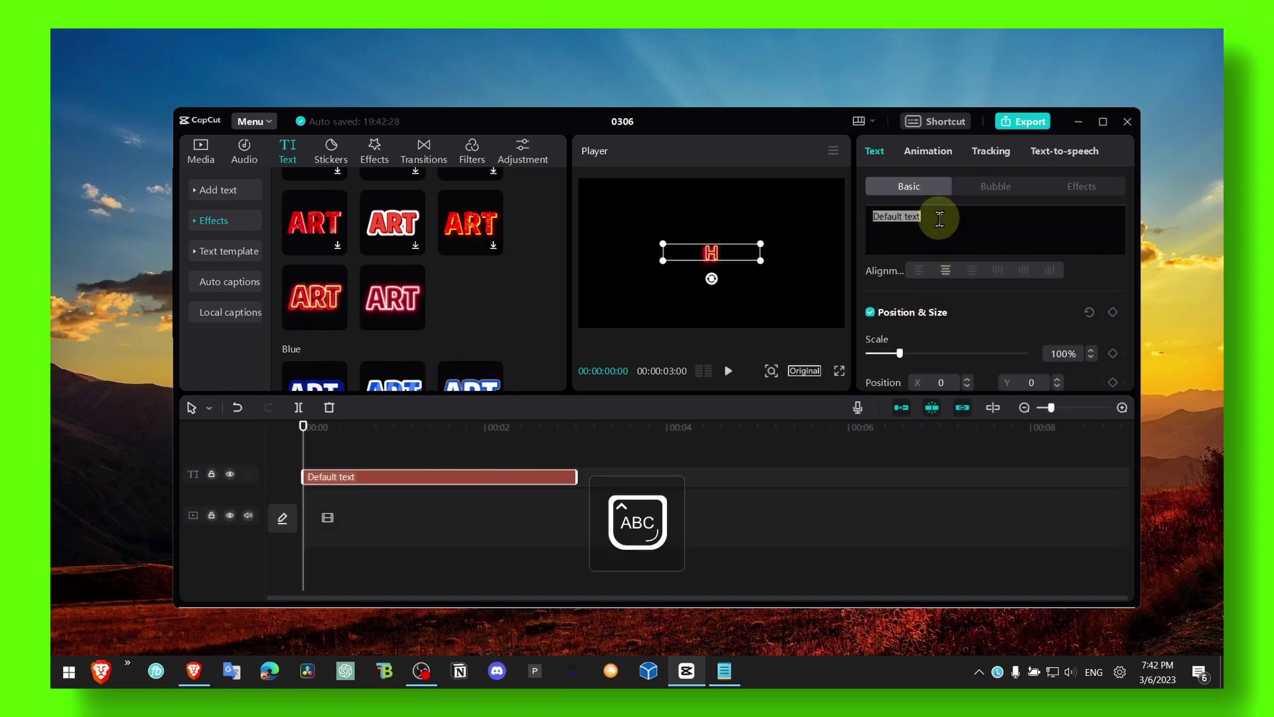
type("HT")
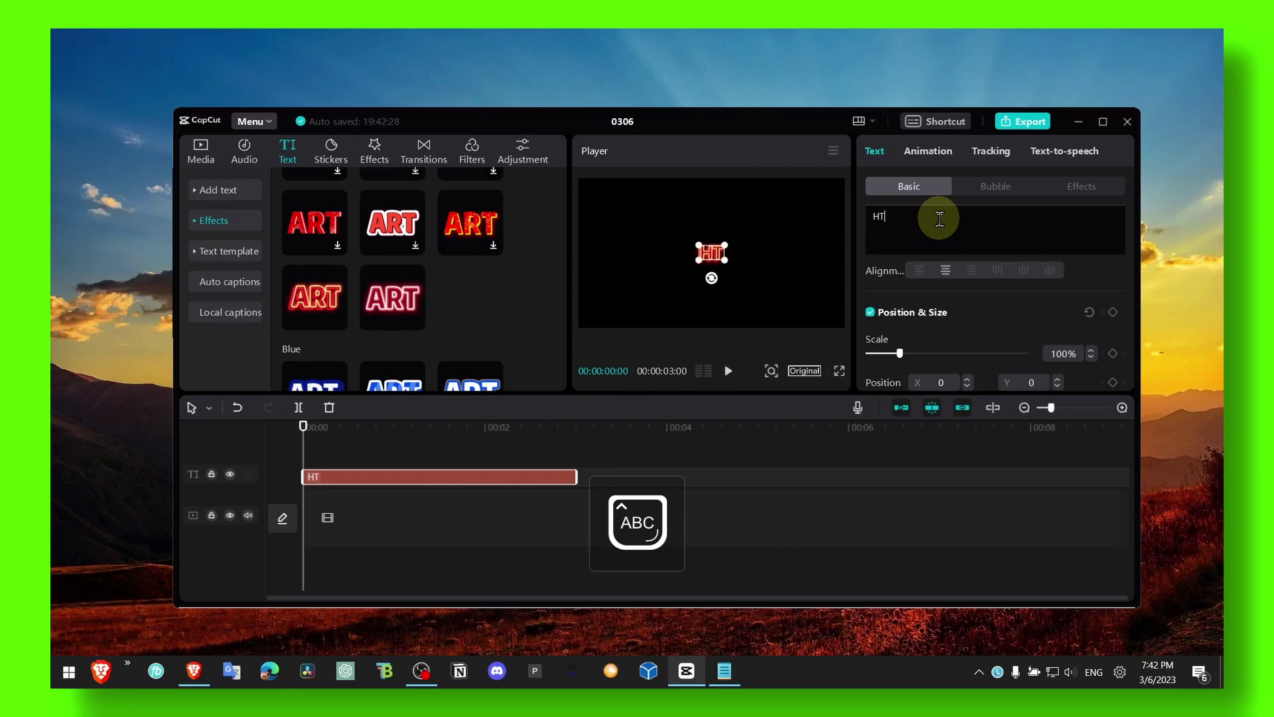
type("B")
Finish the 'HTB' text, enlarge it in the preview, and restore the window size.
left_click(763, 259)
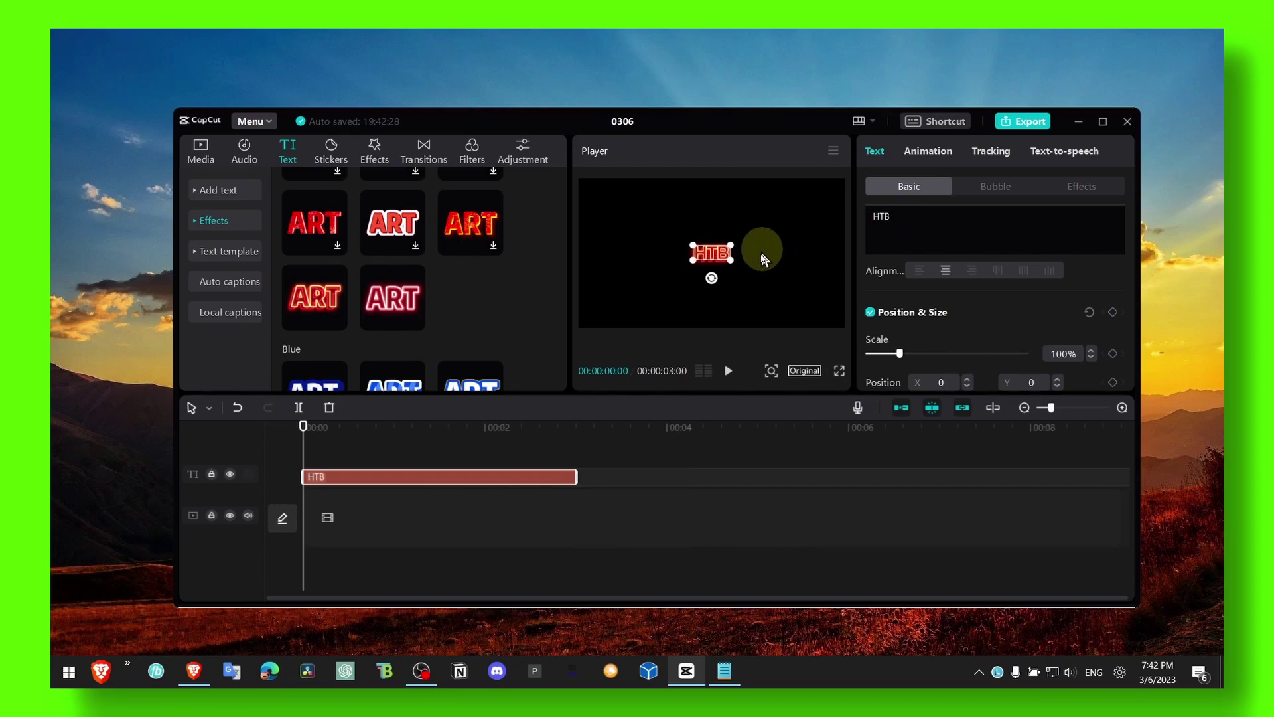
mouse_move(732, 263)
left_mouse_down()
mouse_move(820, 300)
mouse_move(736, 263)
mouse_move(552, 269)
left_mouse_up()
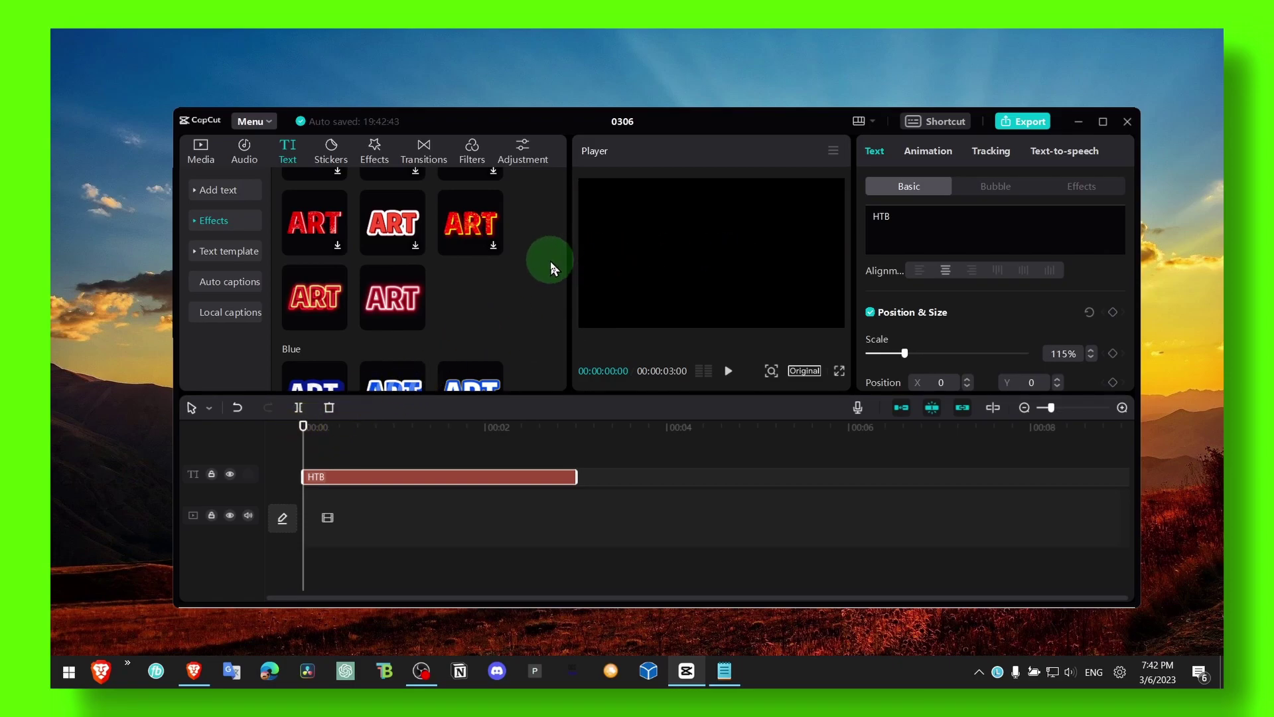
scroll(975, 338, "down", 3)
scroll(1055, 318, "down", 3)
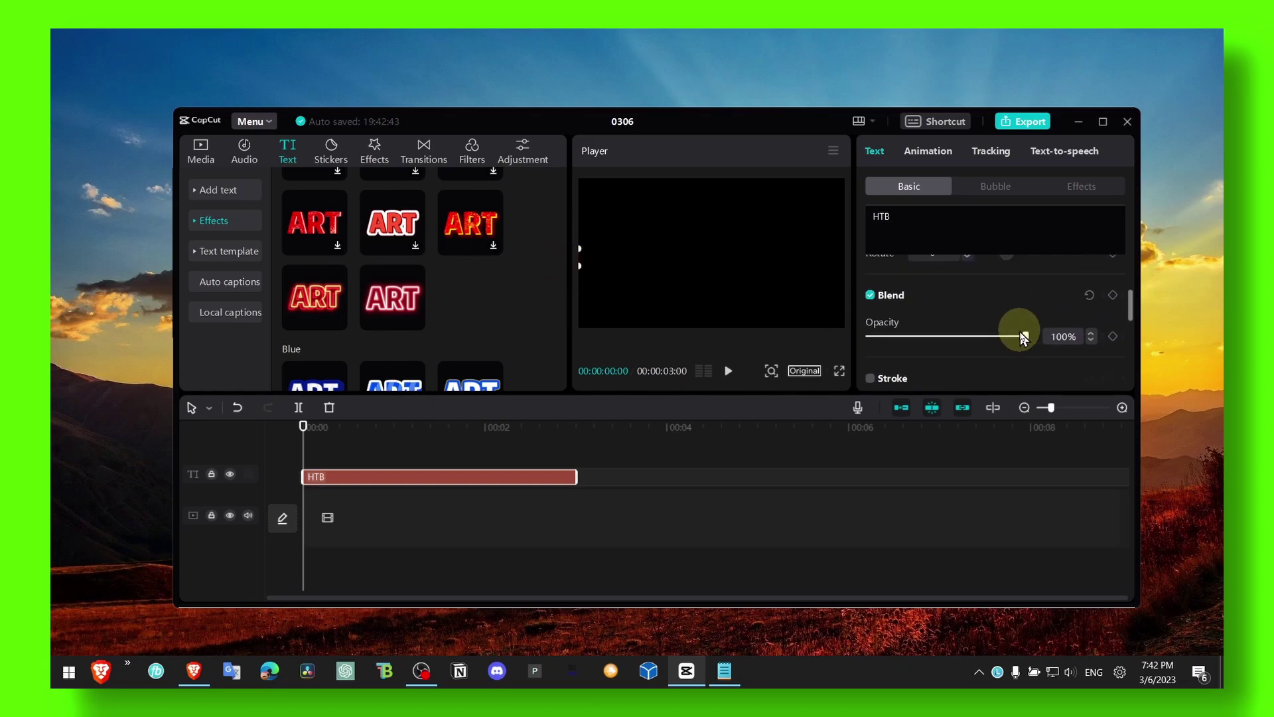
scroll(1095, 321, "up", 5)
scroll(1100, 321, "down", 1)
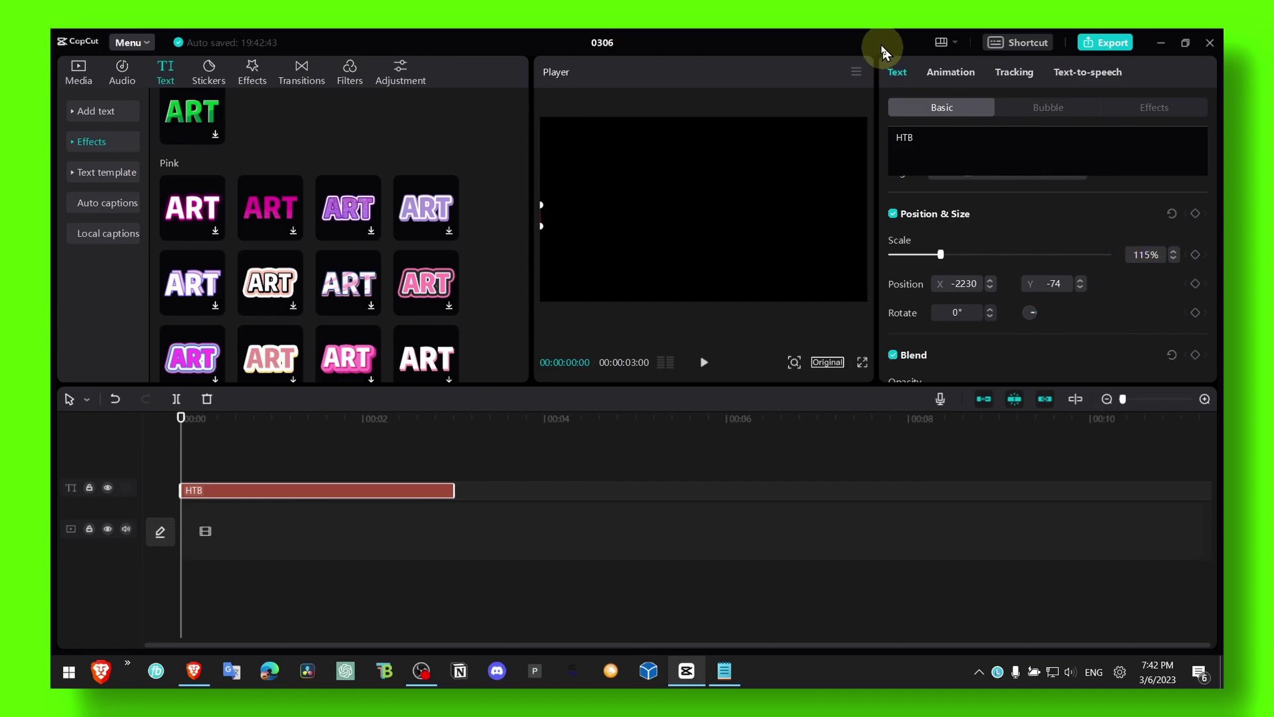
left_click(1185, 41)
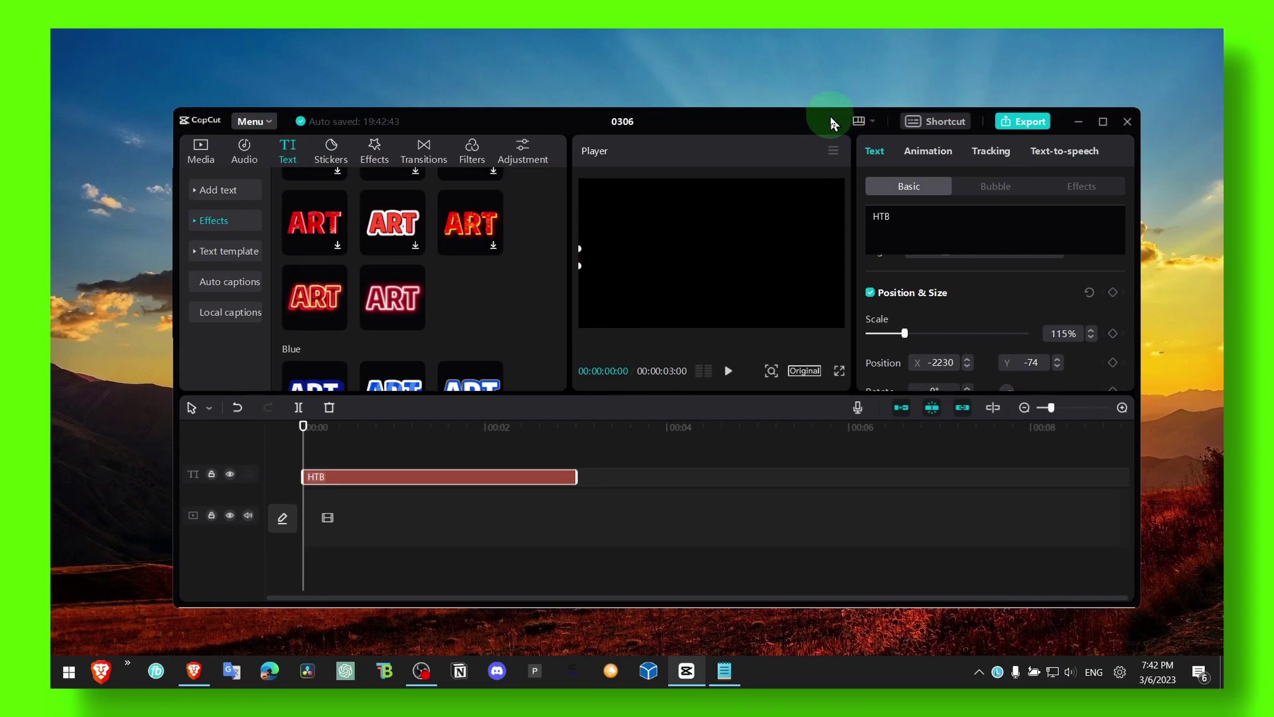
Keyframe the HTB text a few frames in, growing to 192%, then 500%.
left_click_drag(832, 122, 831, 120)
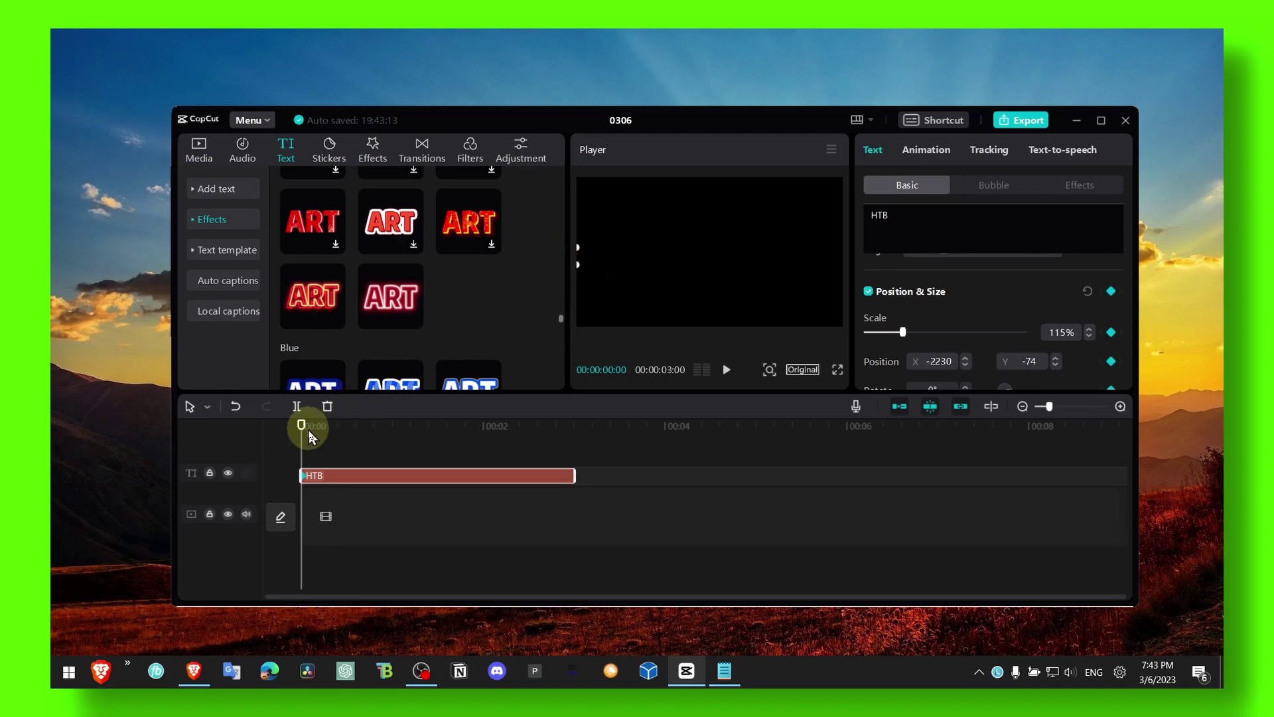
left_click_drag(304, 429, 328, 430)
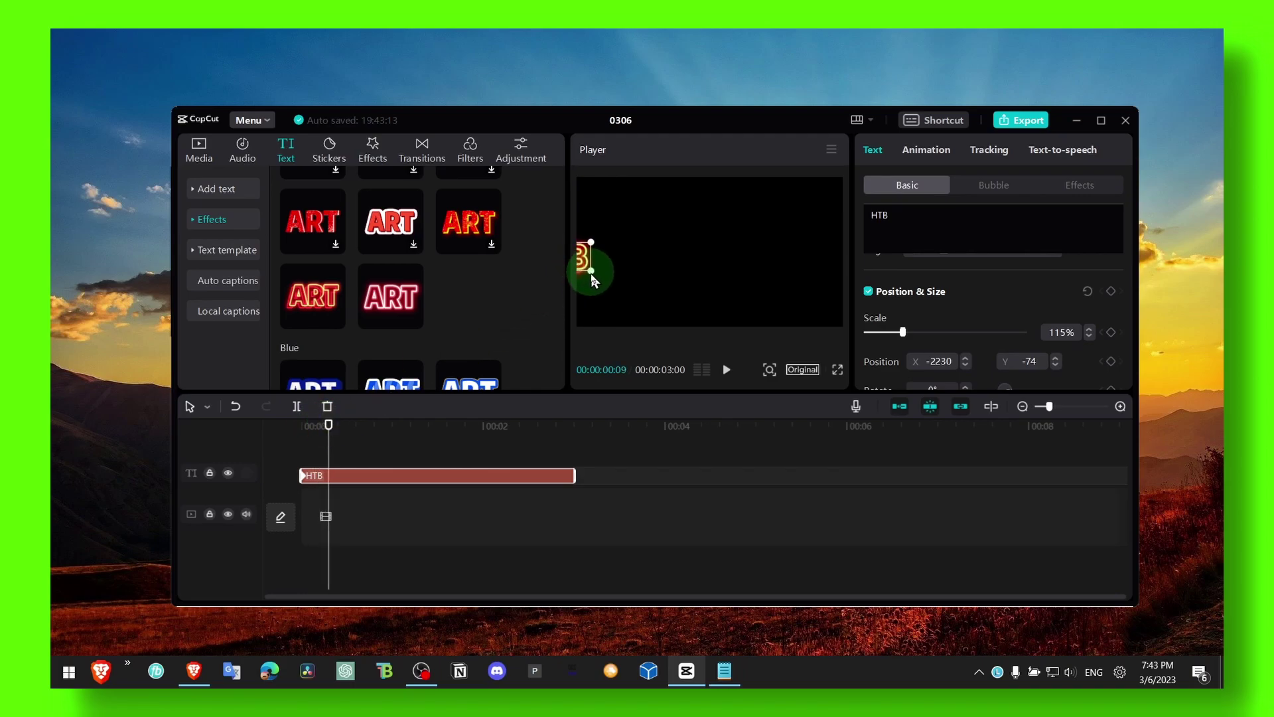
left_click_drag(591, 271, 669, 265)
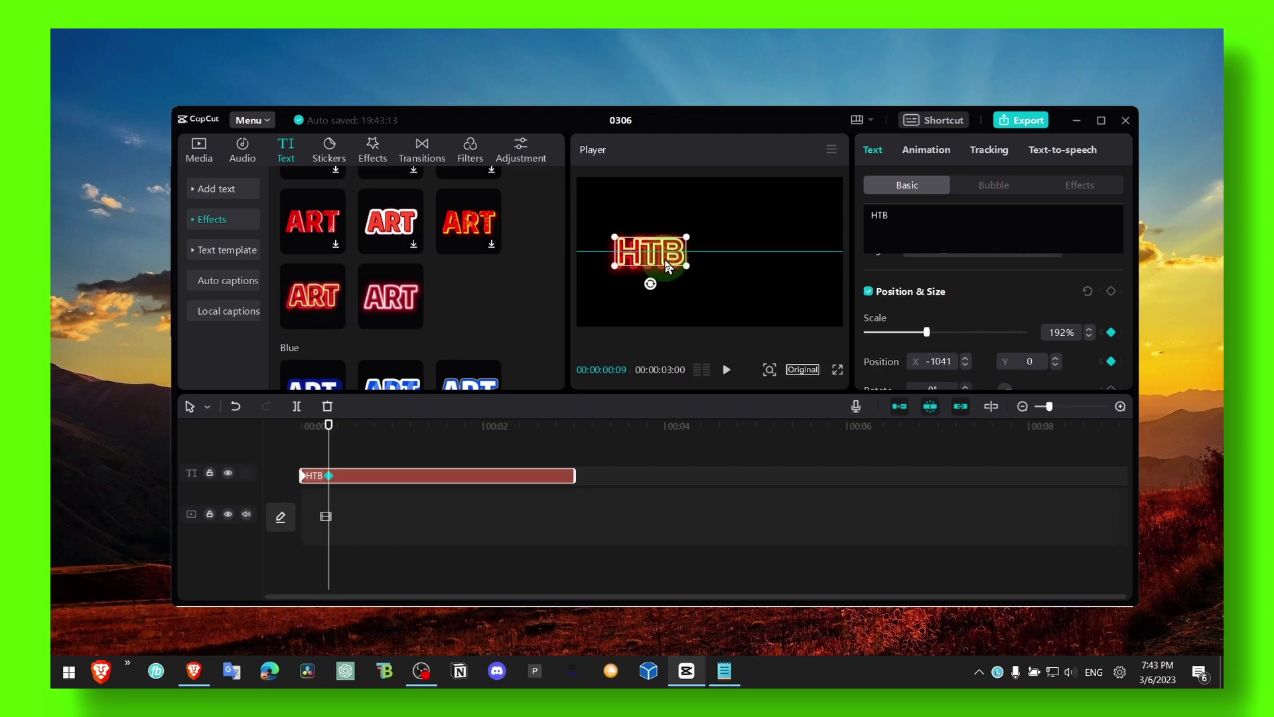
left_click_drag(670, 266, 679, 265)
left_click_drag(329, 428, 338, 429)
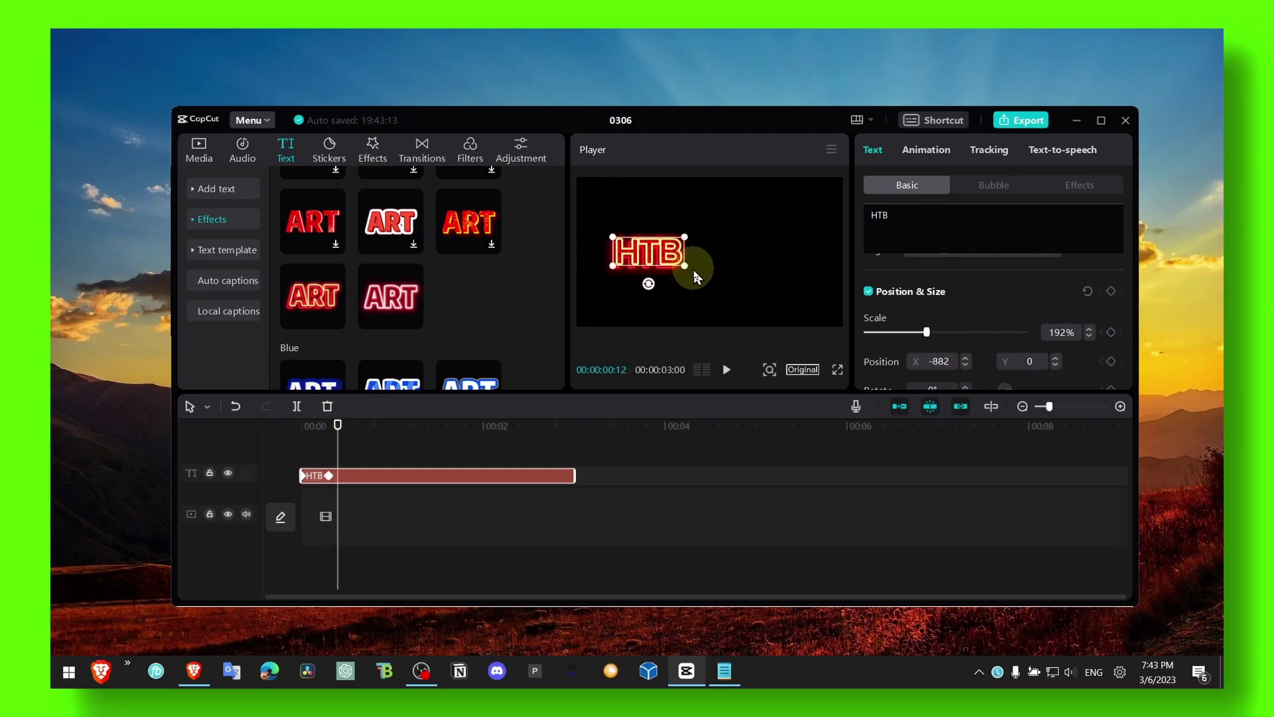
left_click_drag(685, 267, 709, 286)
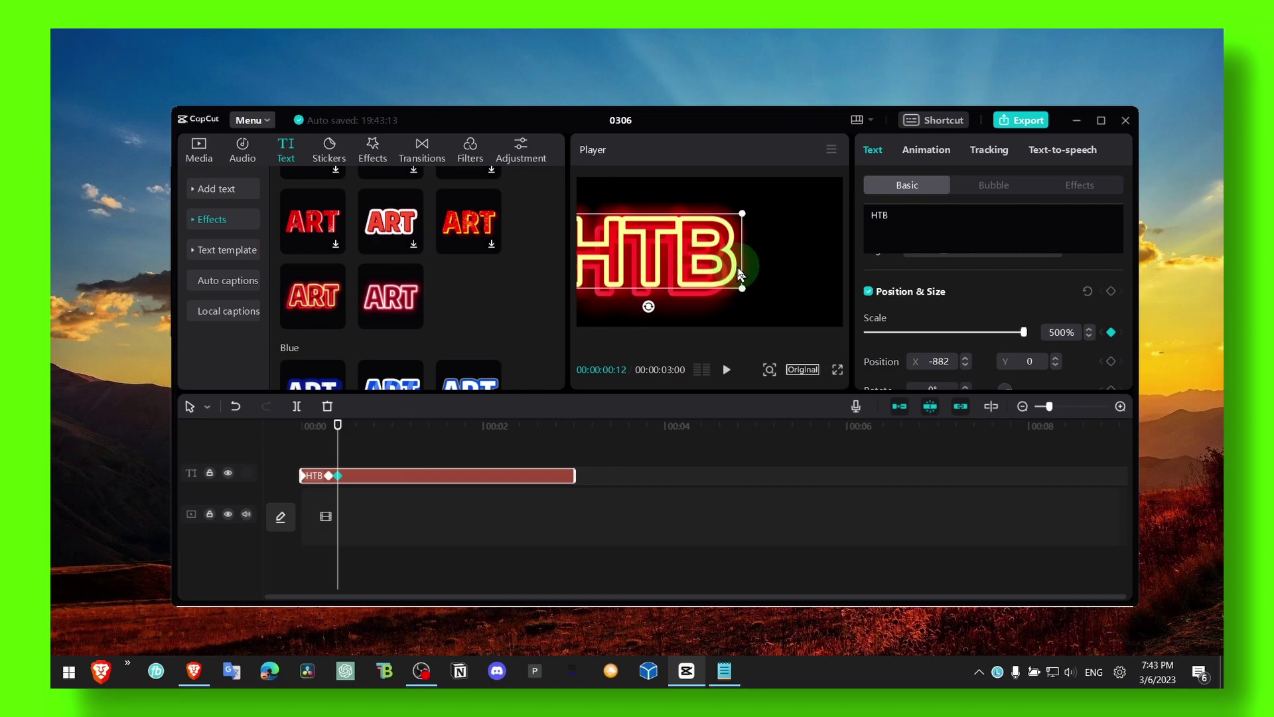
Reselect the HTB clip near its start and undo the oversized scale keyframe.
left_click(766, 274)
left_click(335, 426)
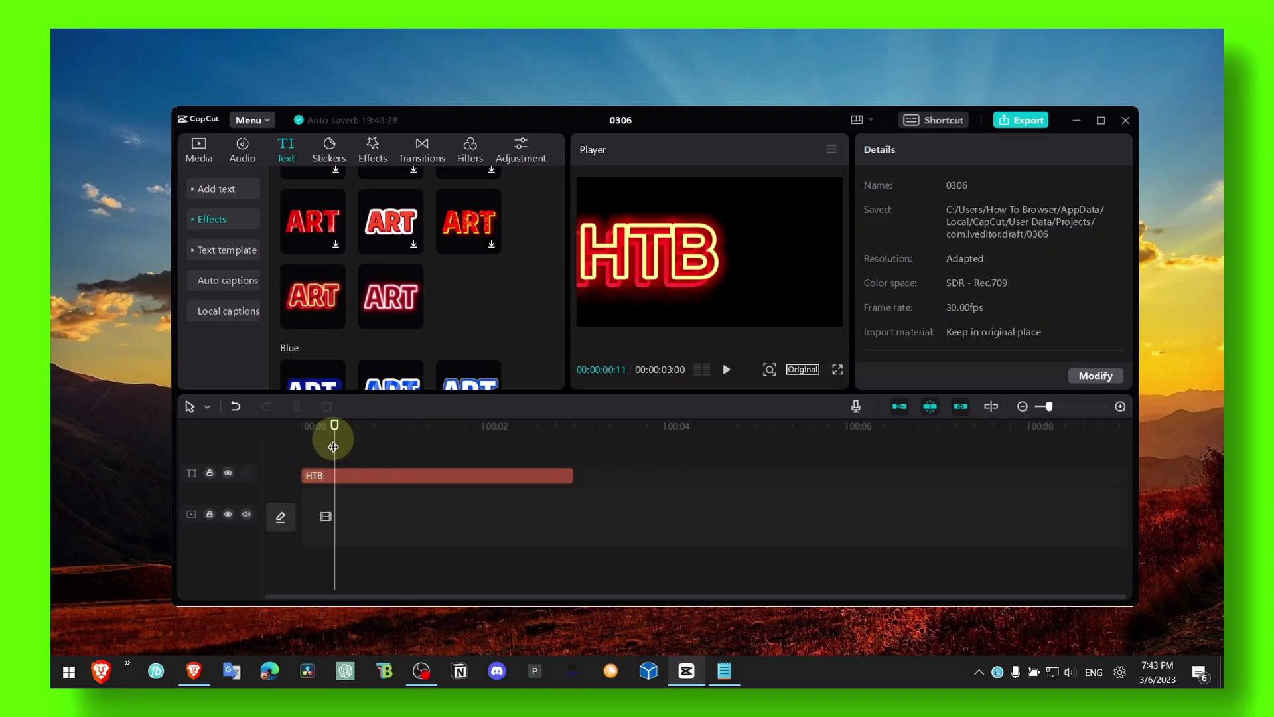
left_click(420, 475)
key("ctrl+z")
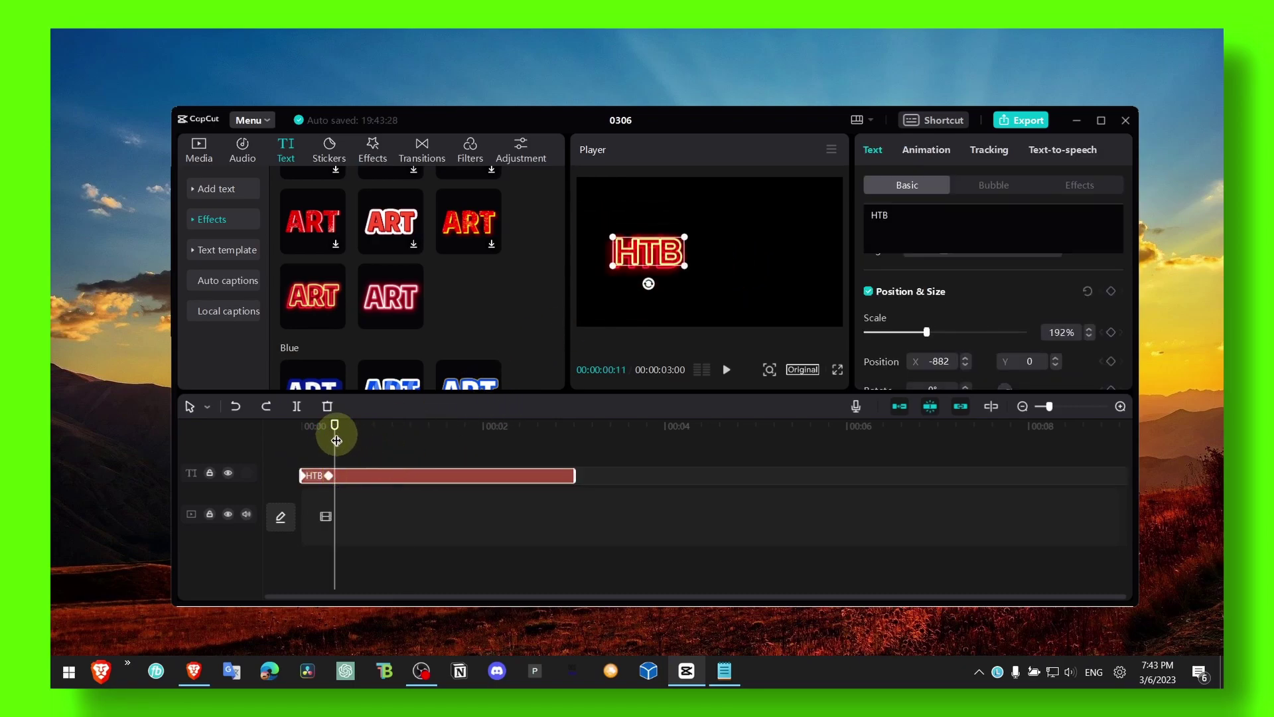
Keyframe HTB filling the frame at 01:19, shrinking to 92% and exiting right.
left_click_drag(335, 428, 450, 428)
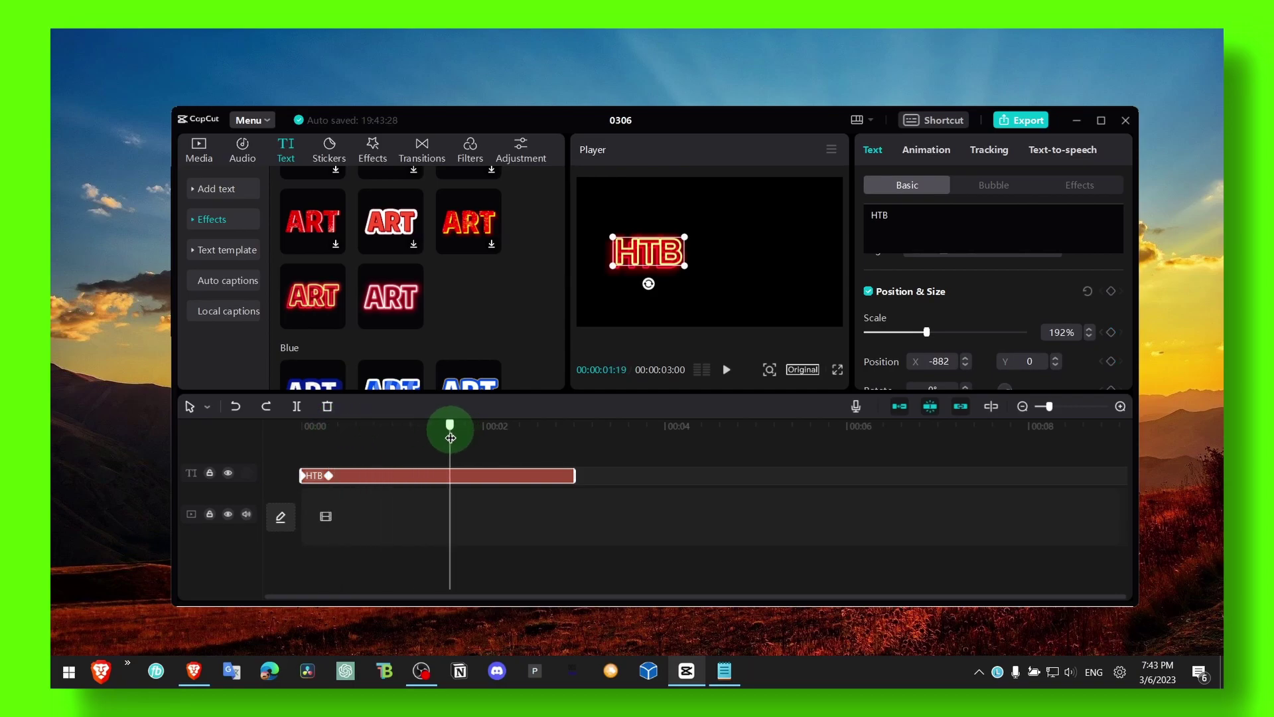
left_click_drag(685, 269, 804, 299)
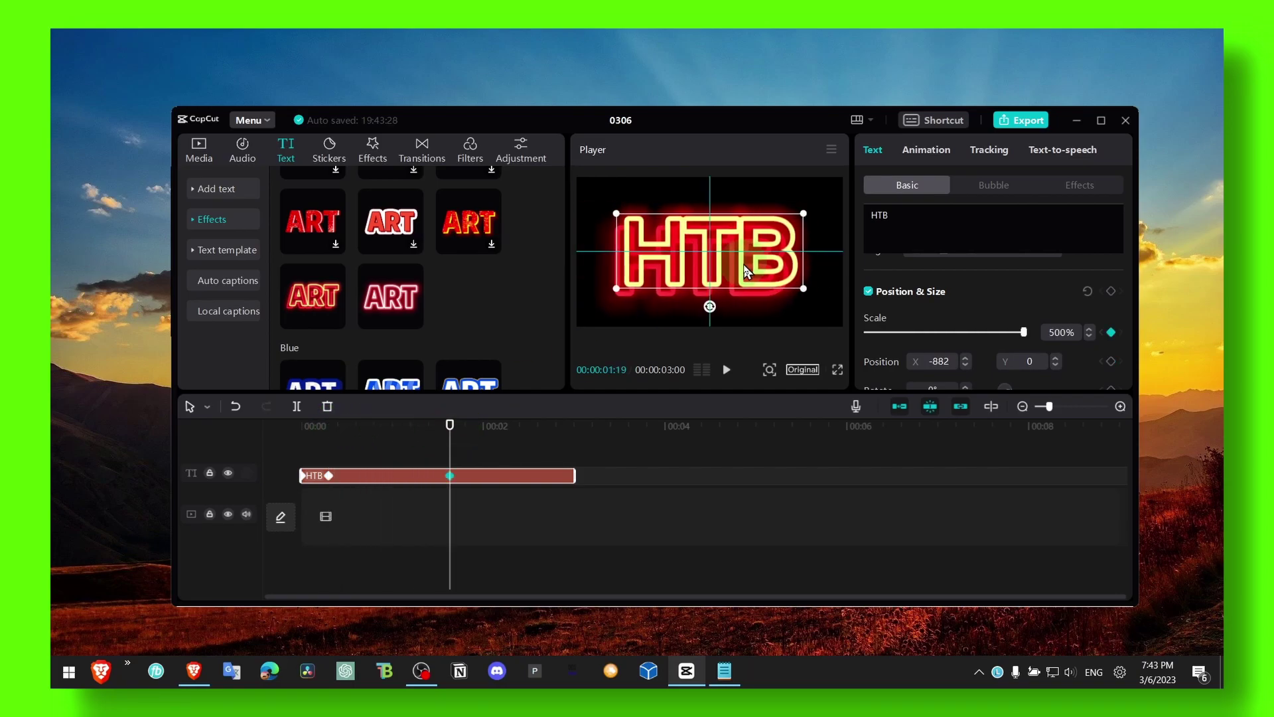
left_click_drag(450, 429, 547, 428)
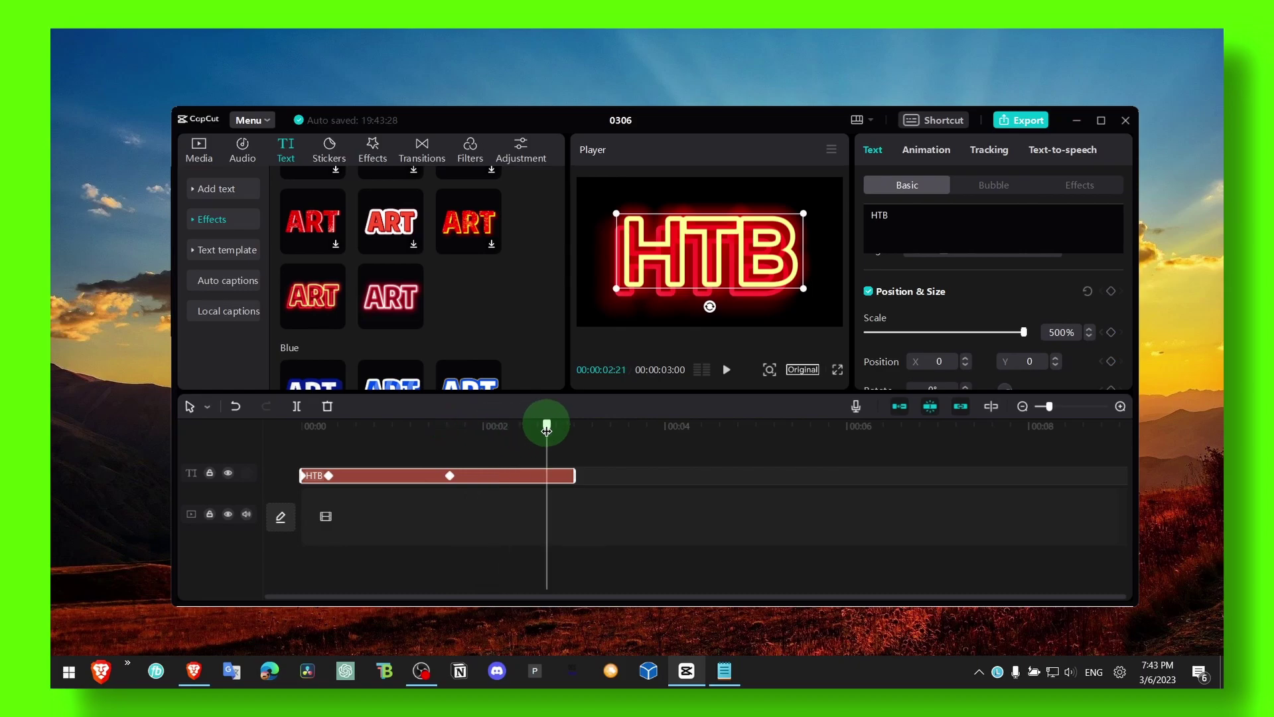
left_click_drag(805, 290, 735, 268)
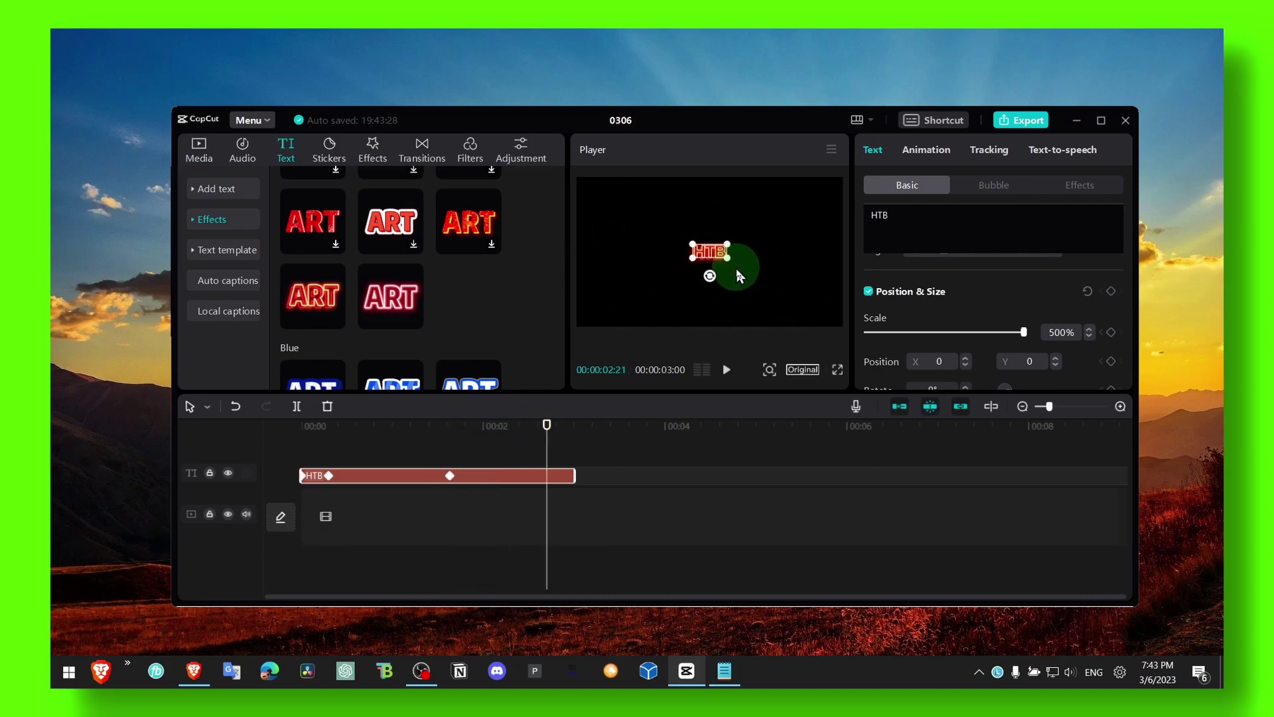
left_click_drag(547, 428, 568, 428)
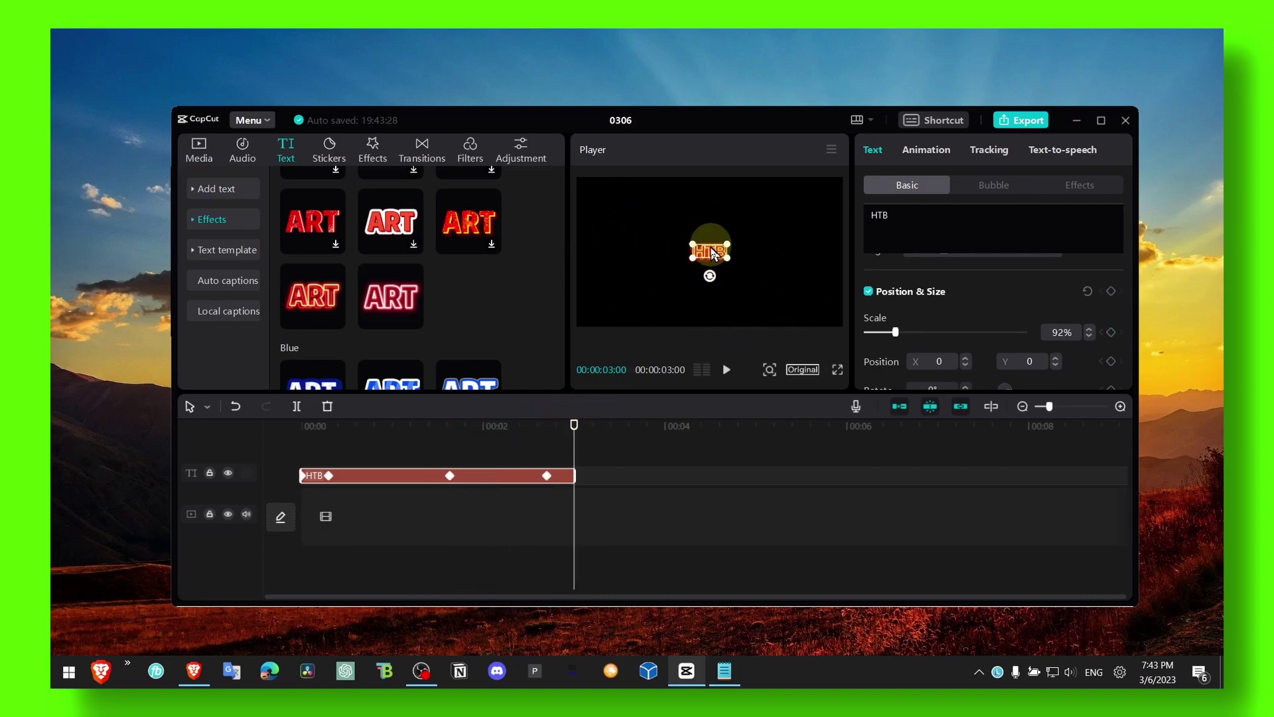
left_click_drag(710, 252, 848, 255)
left_click(498, 449)
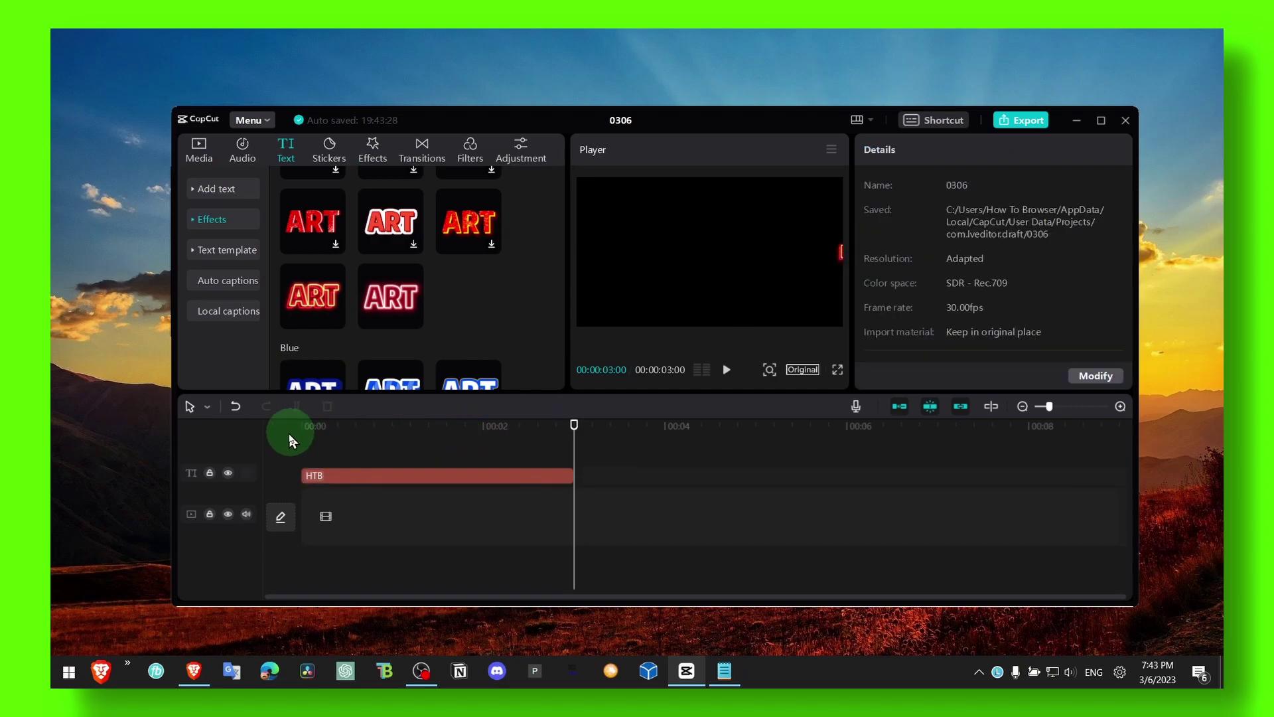
left_click_drag(333, 428, 282, 430)
Play the title animation while browsing the Stickers, Effects, Text and Audio libraries.
key("space")
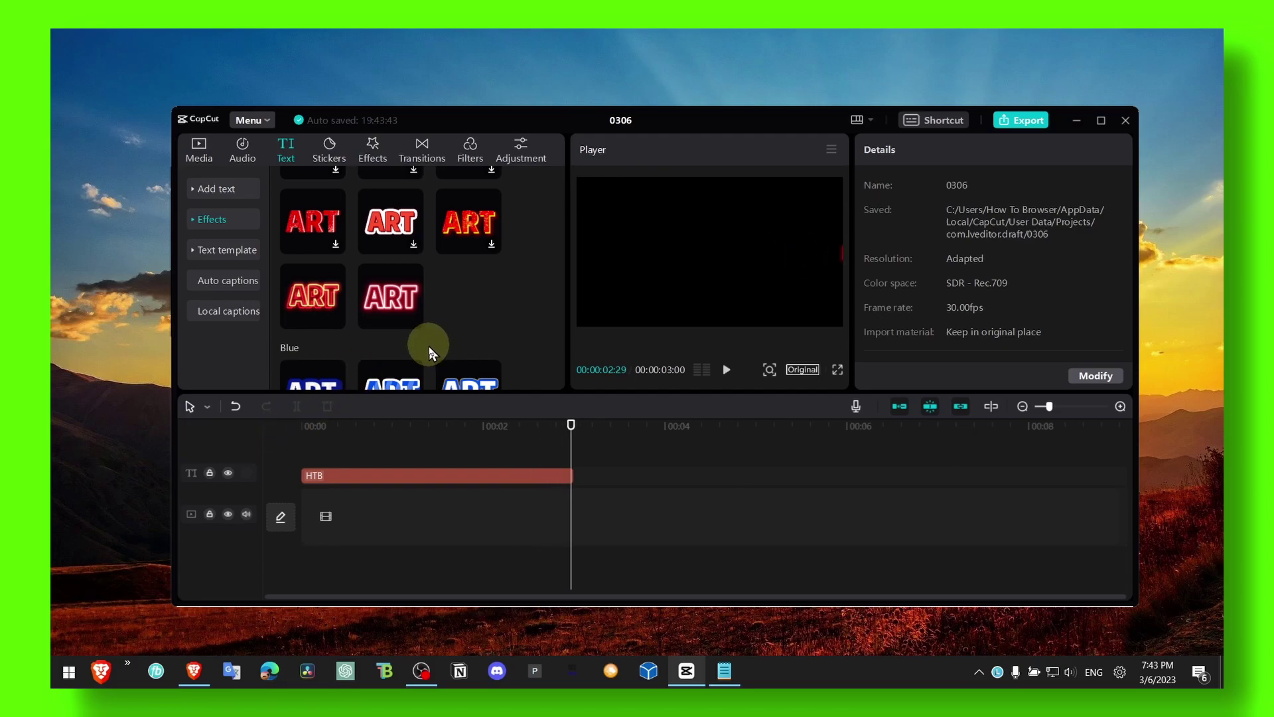
left_click(329, 152)
left_click(368, 158)
left_click(288, 157)
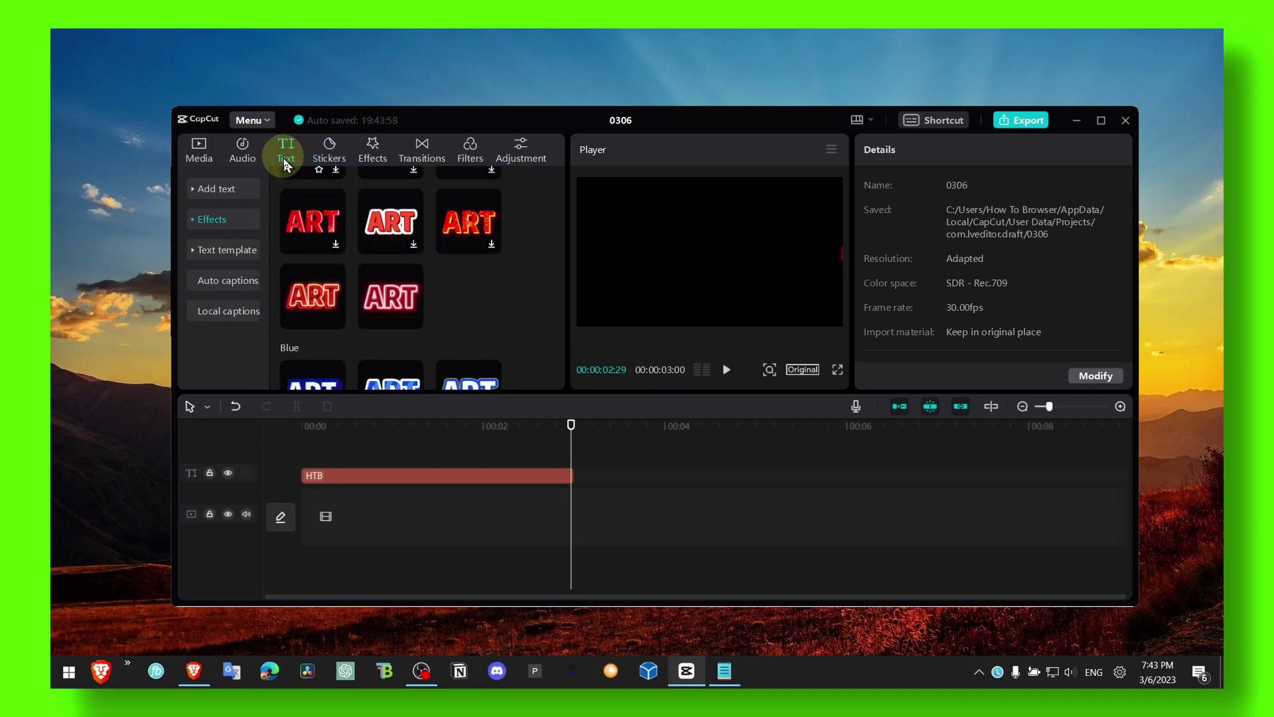
left_click(242, 150)
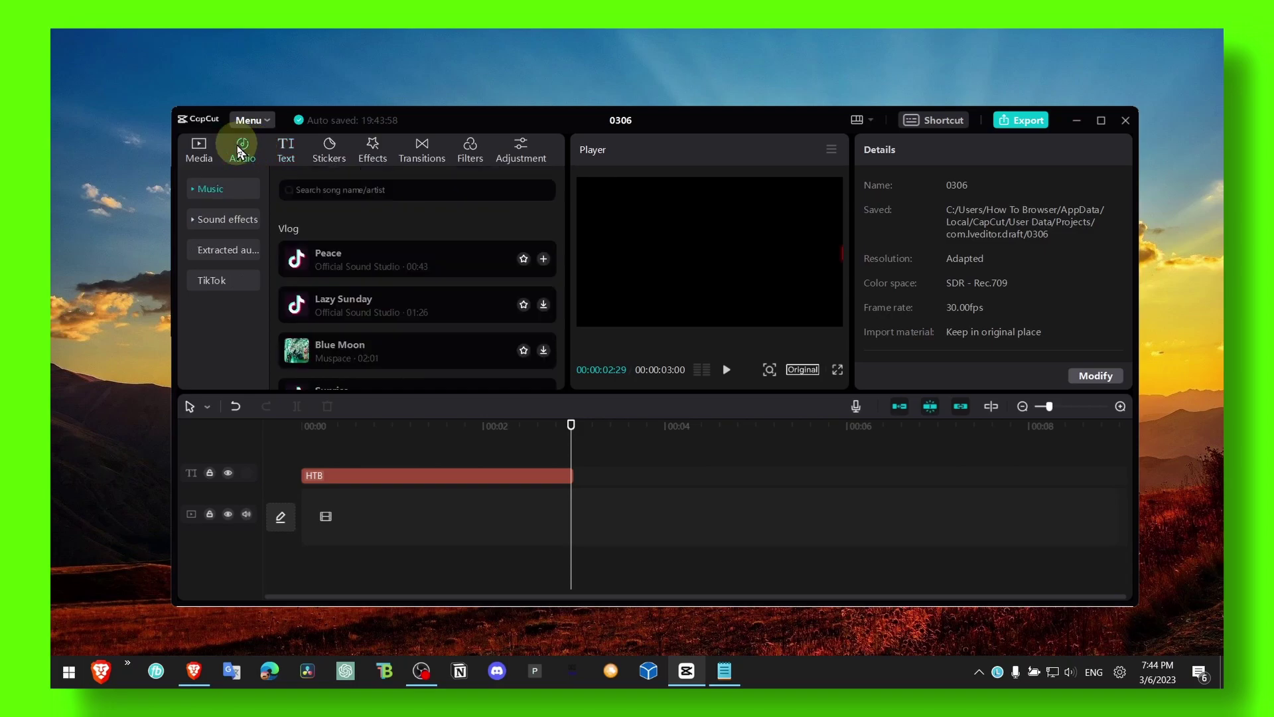
Browse the Media, Effects, Transitions, Filters, Adjustment and Audio tabs, then rewind to 00:00.
left_click(378, 475)
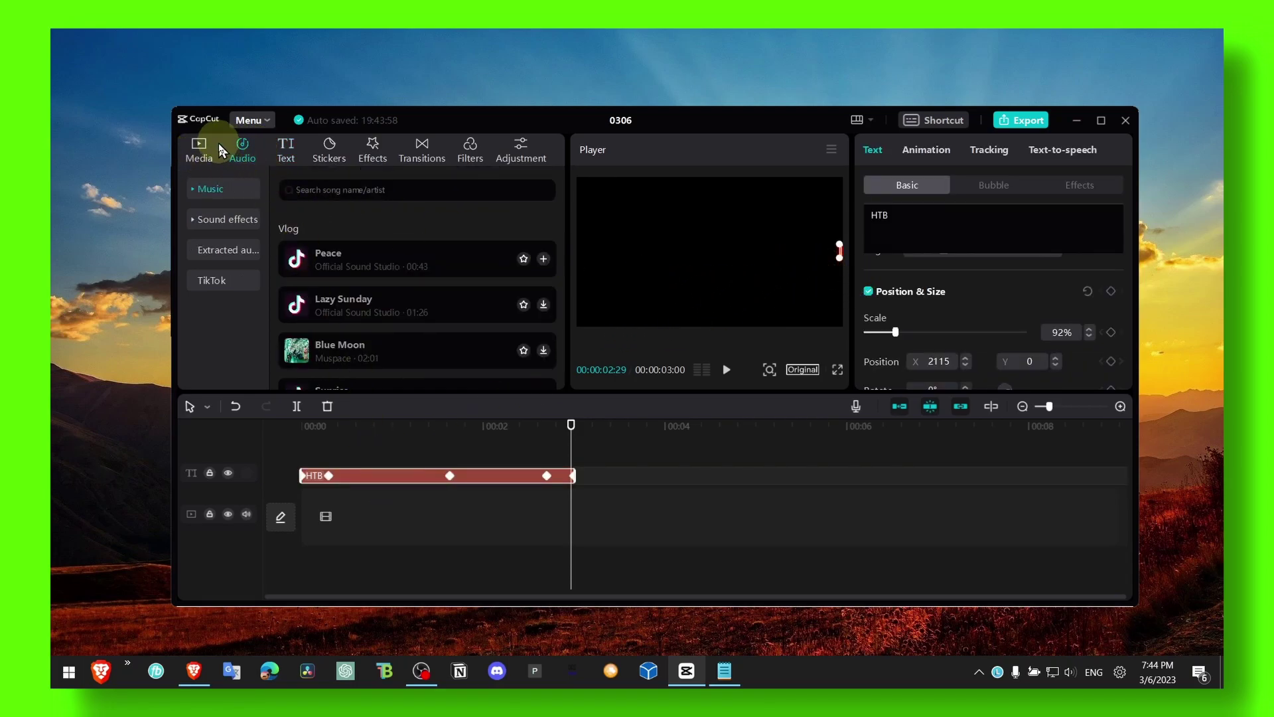
left_click(205, 152)
left_click(370, 151)
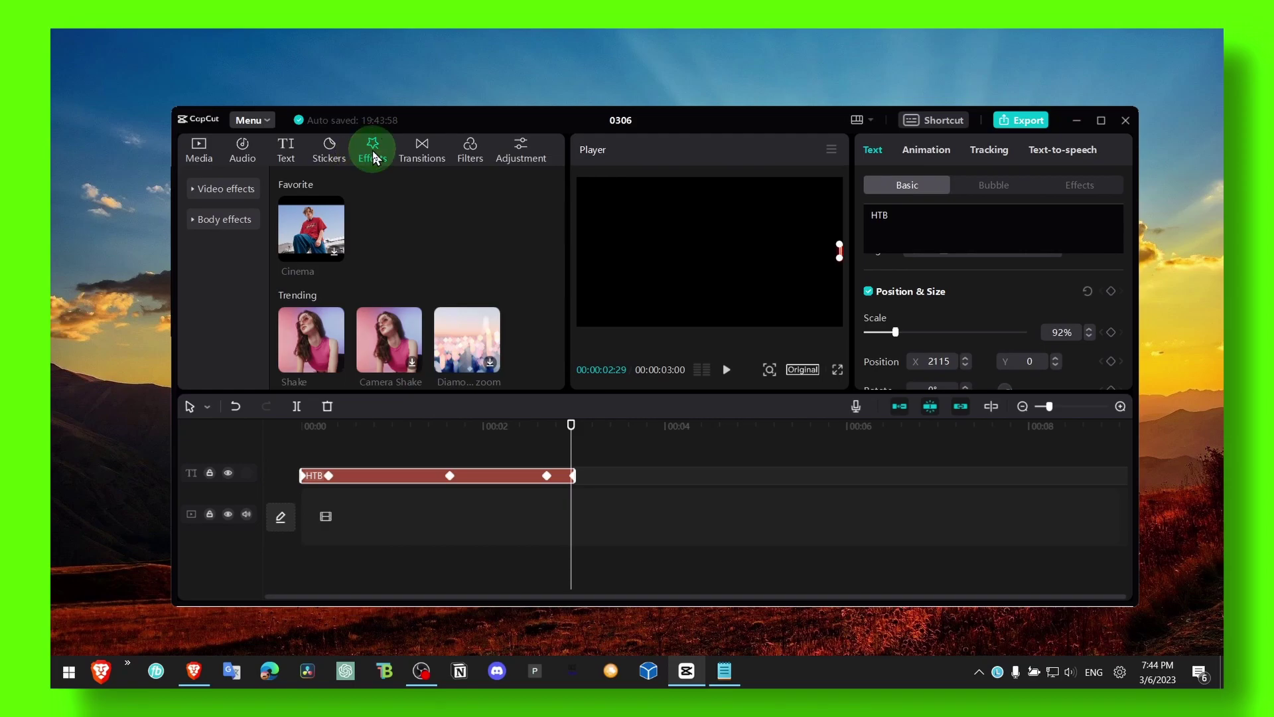
left_click(422, 149)
left_click(470, 149)
left_click(520, 151)
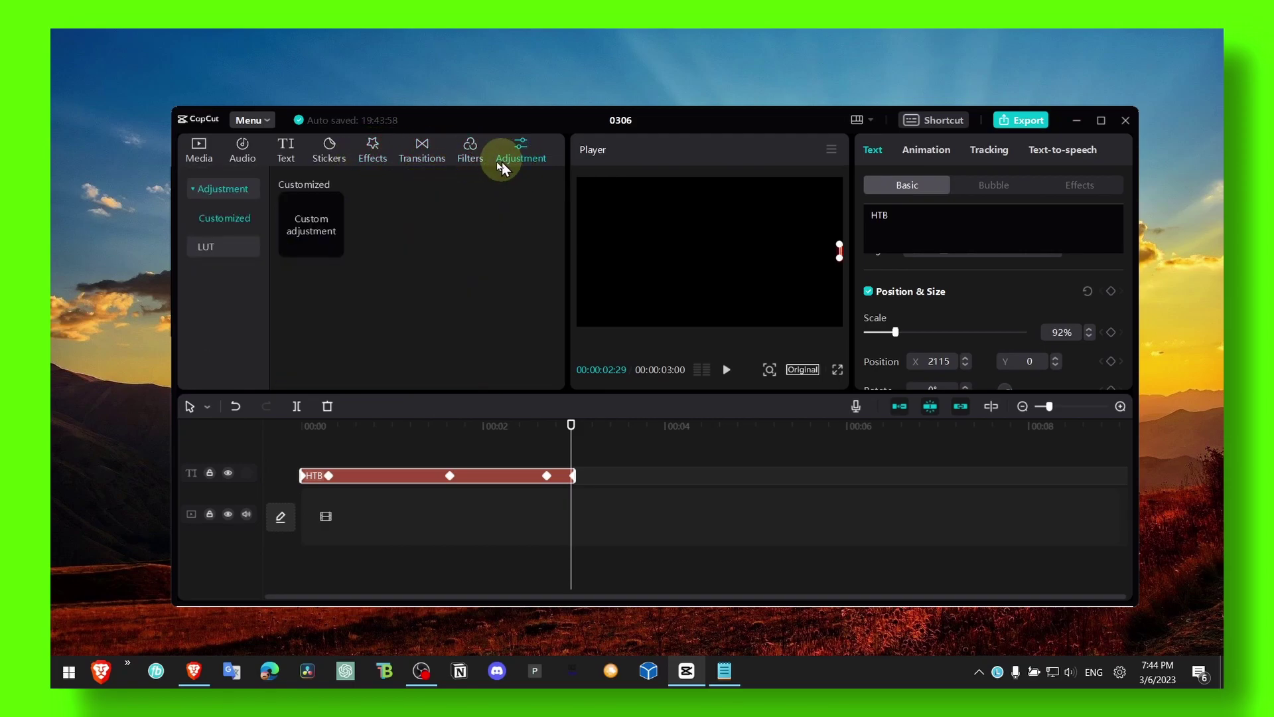
left_click(242, 150)
left_click(360, 438)
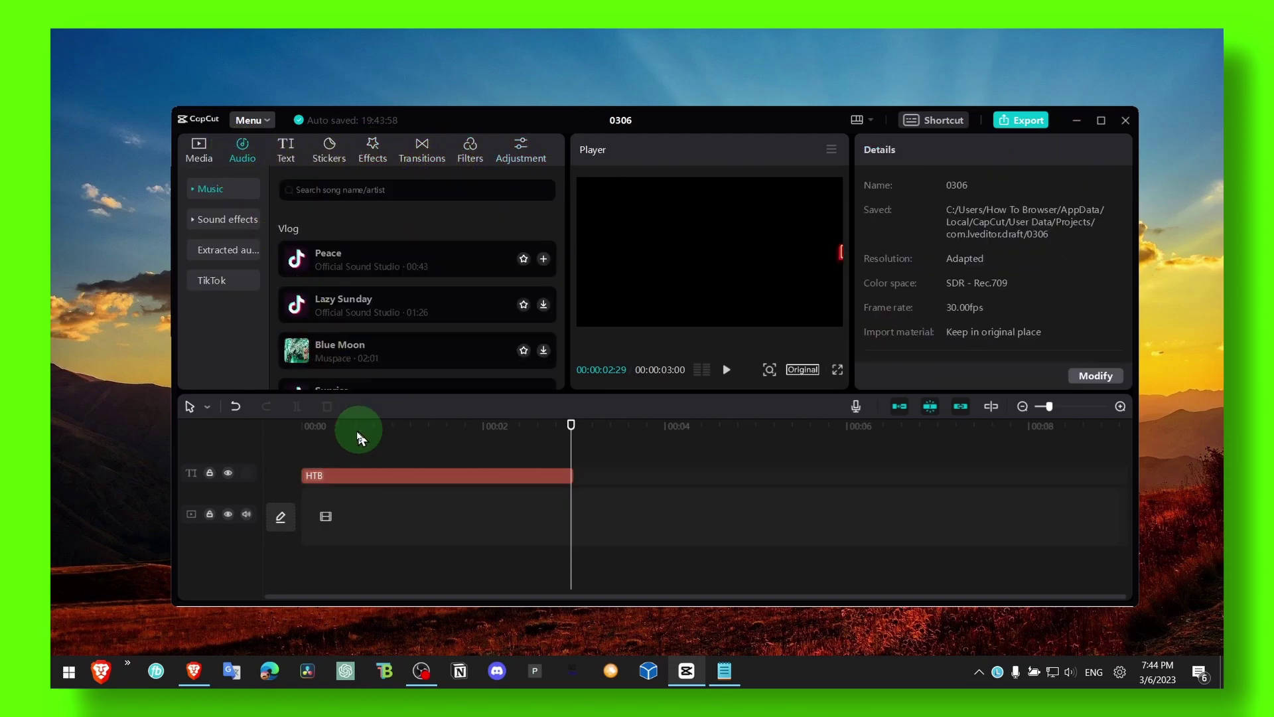
left_click(303, 426)
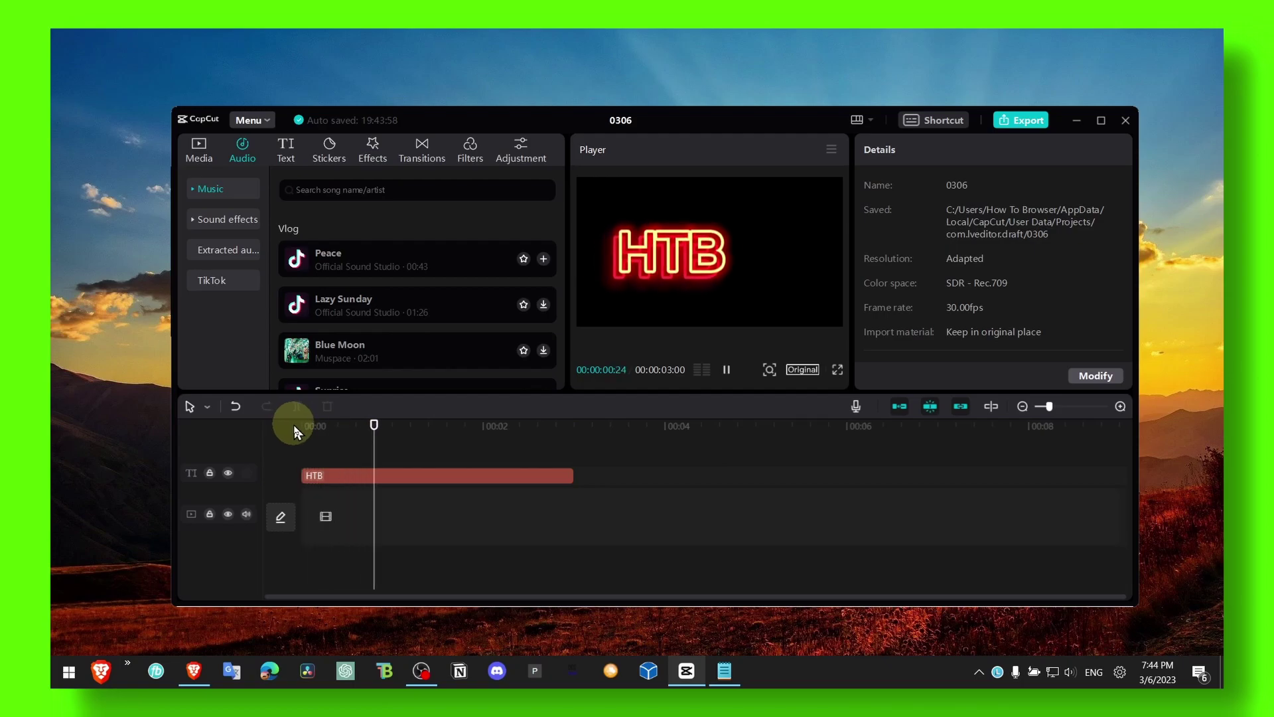
Drag the imported screen-recording video onto the track below the HTB title.
left_click_drag(301, 427, 444, 427)
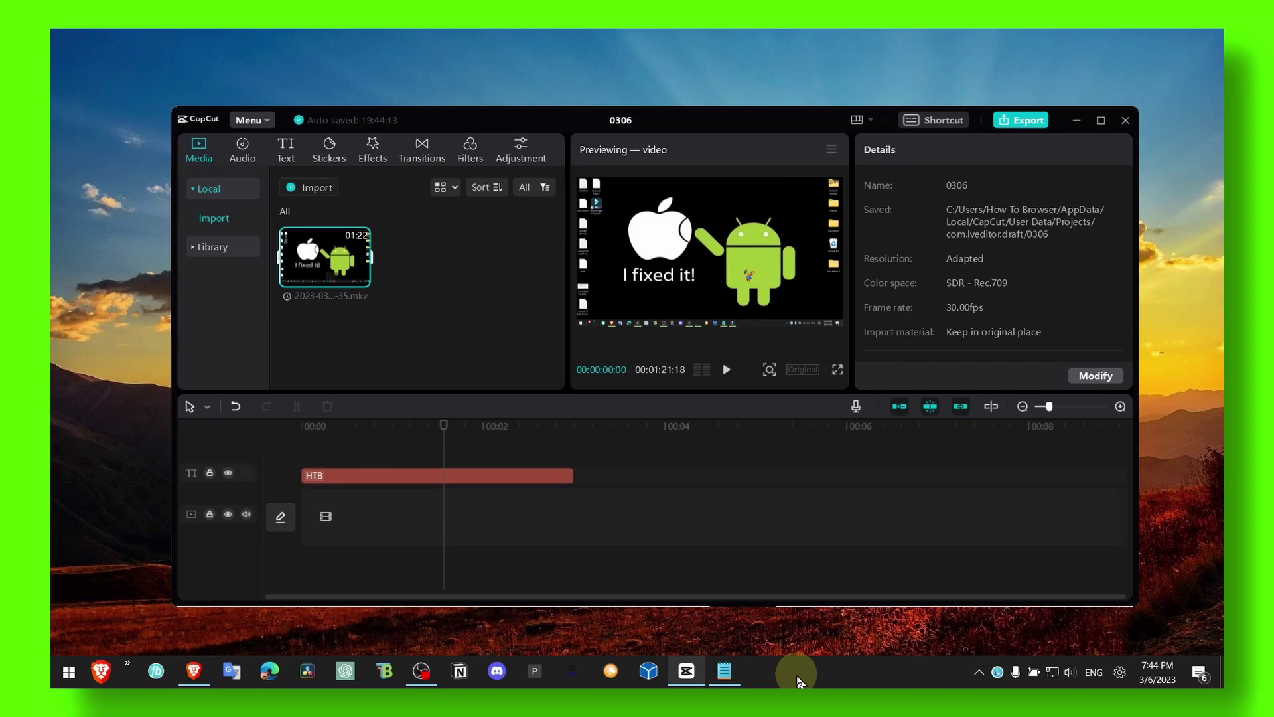
left_click_drag(343, 262, 334, 517)
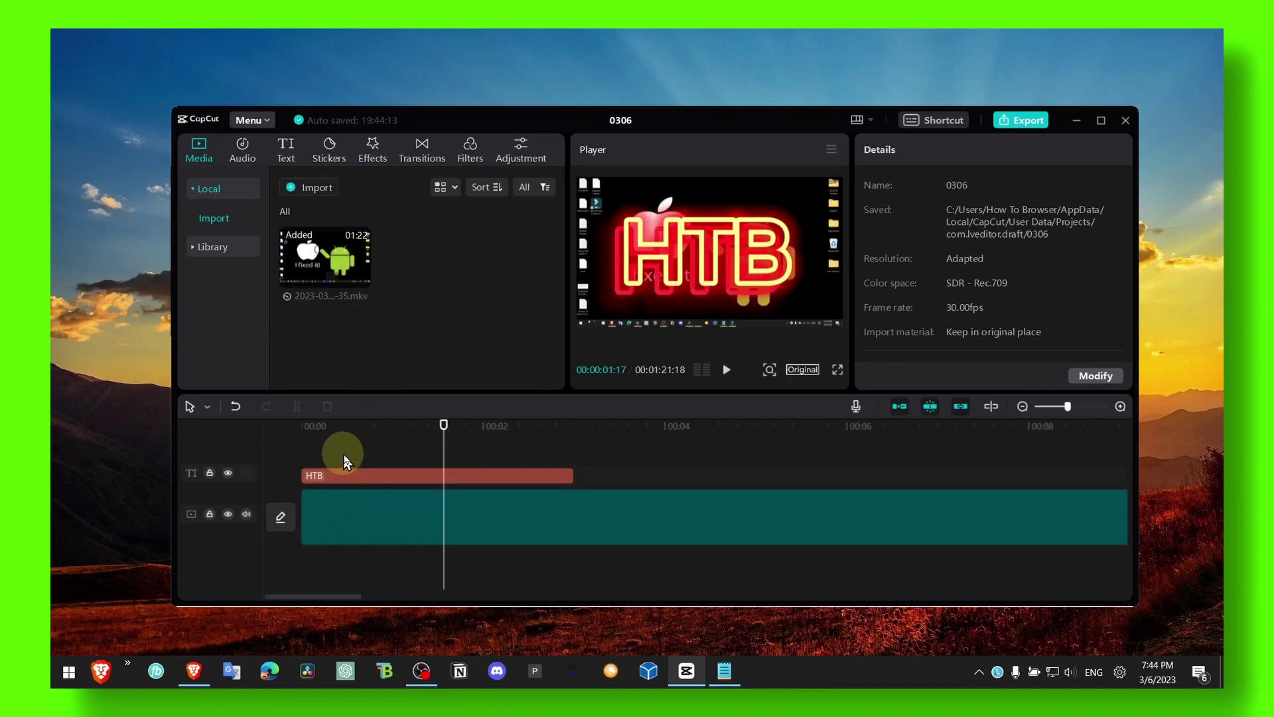
left_click_drag(443, 429, 313, 434)
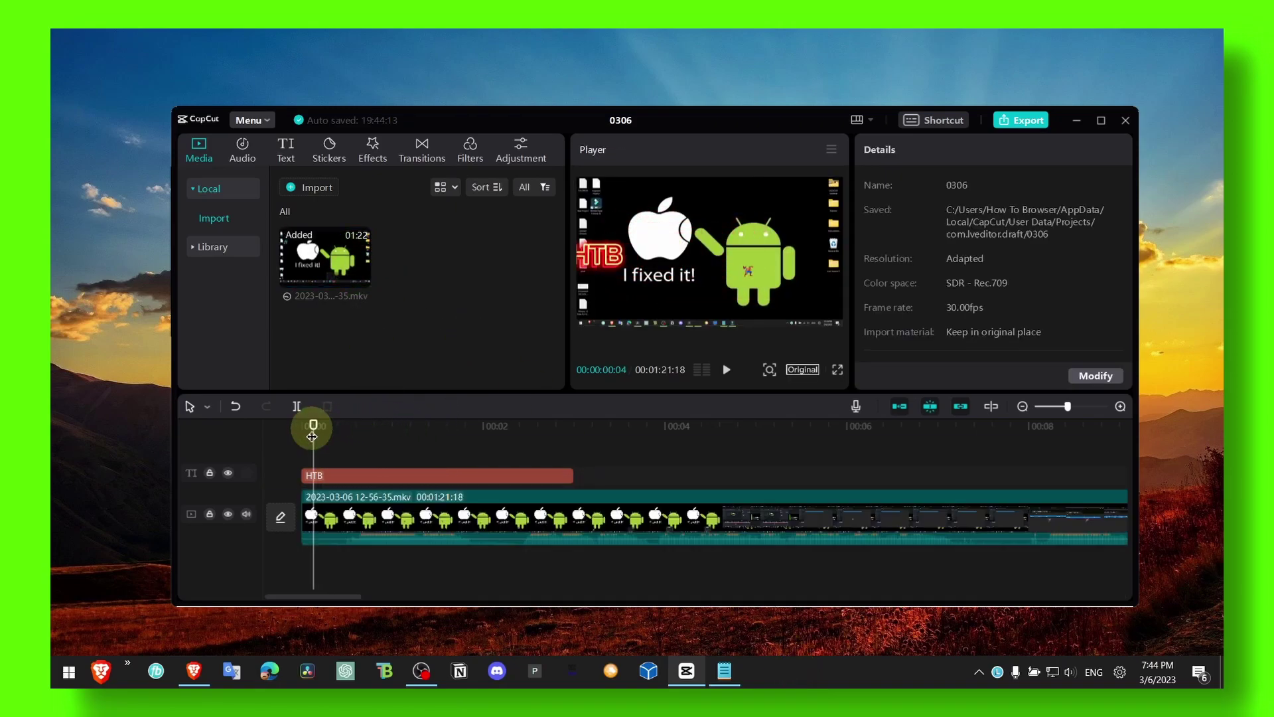
Scrub and play the HTB title over the video, replaying from the beginning.
left_click_drag(313, 432, 382, 432)
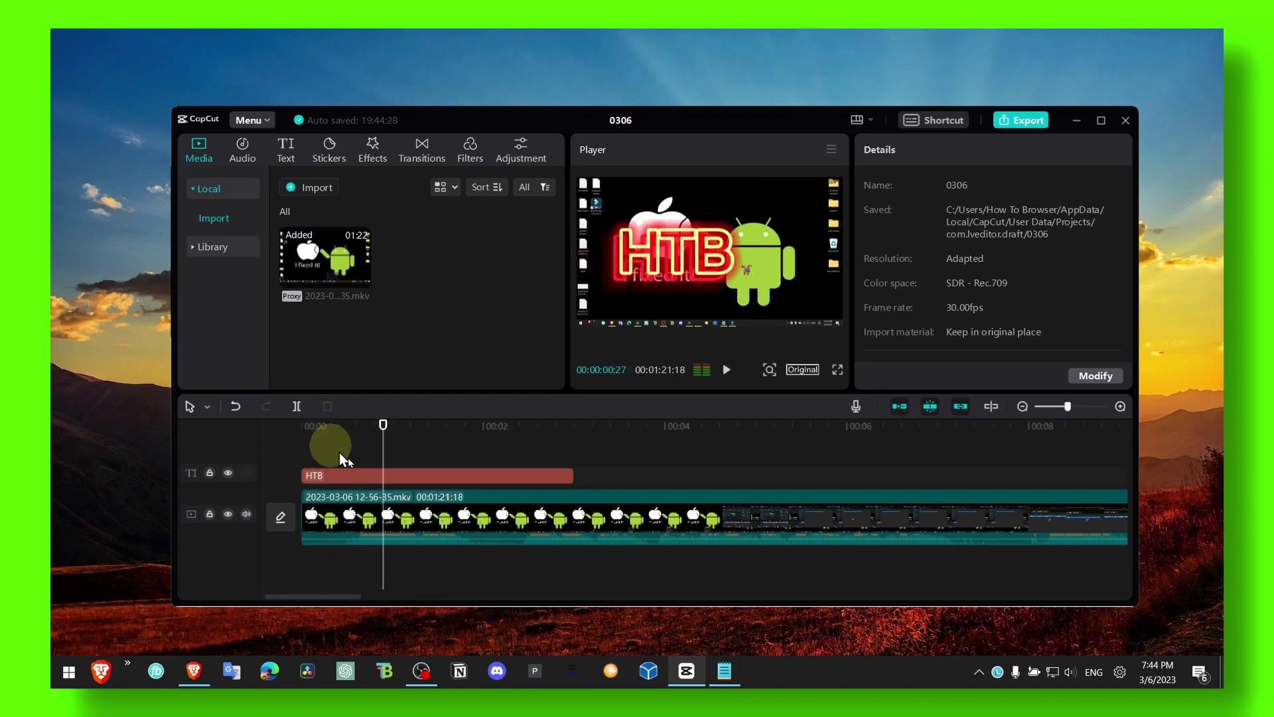
key("space")
left_click(428, 543)
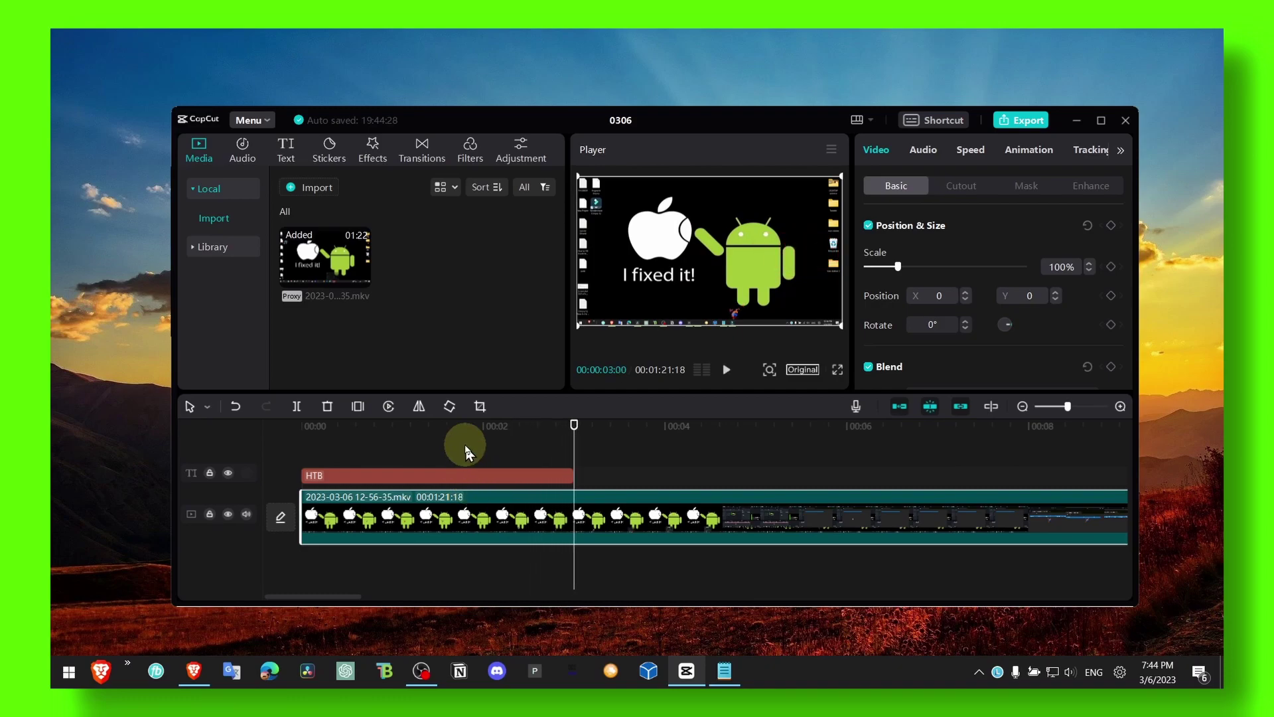
left_click(329, 436)
left_click(304, 428)
key("space")
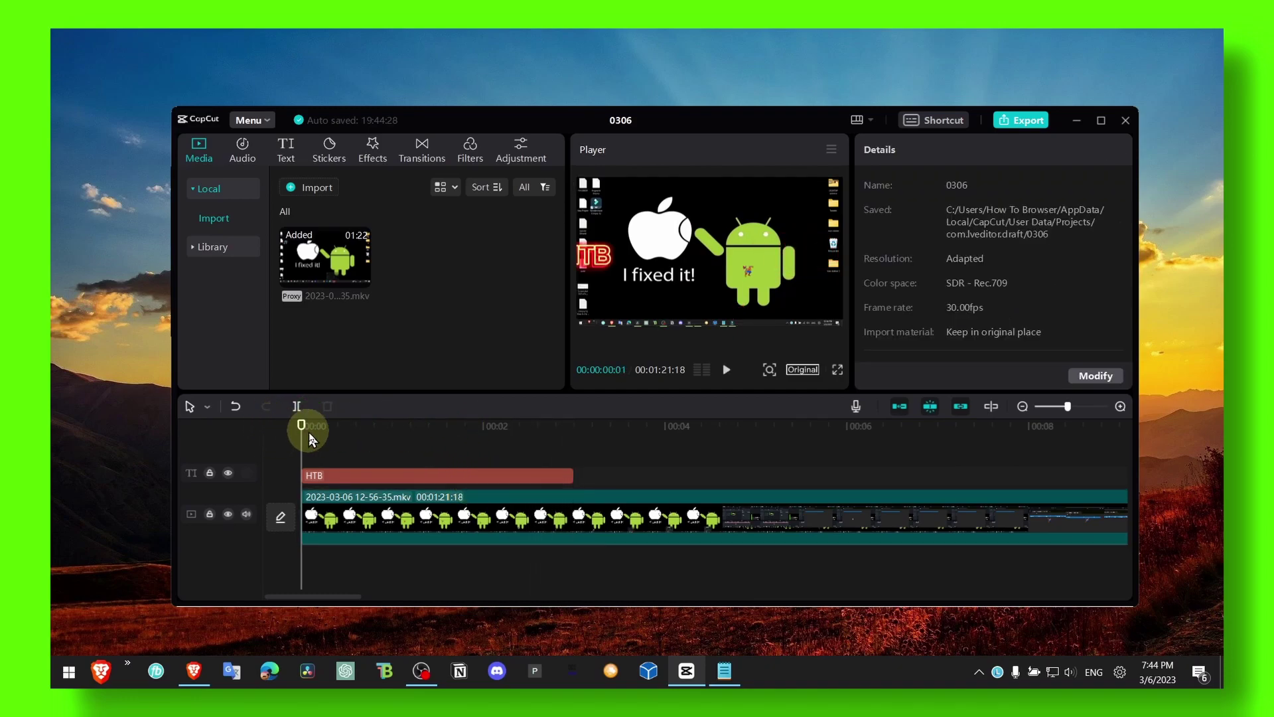